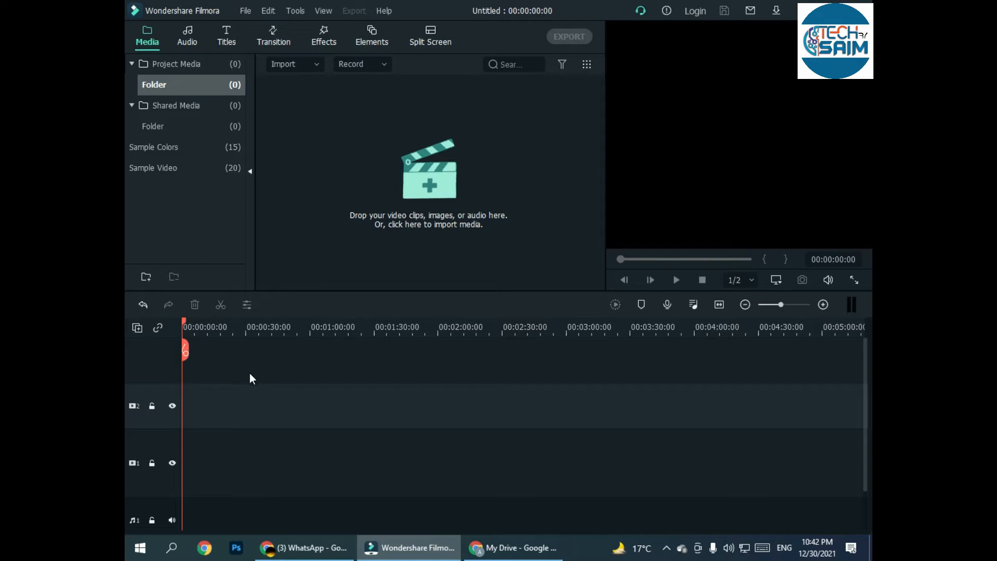
left_click(183, 320)
left_click_drag(184, 318, 169, 364)
left_click_drag(161, 404, 652, 385)
left_click_drag(741, 434, 632, 504)
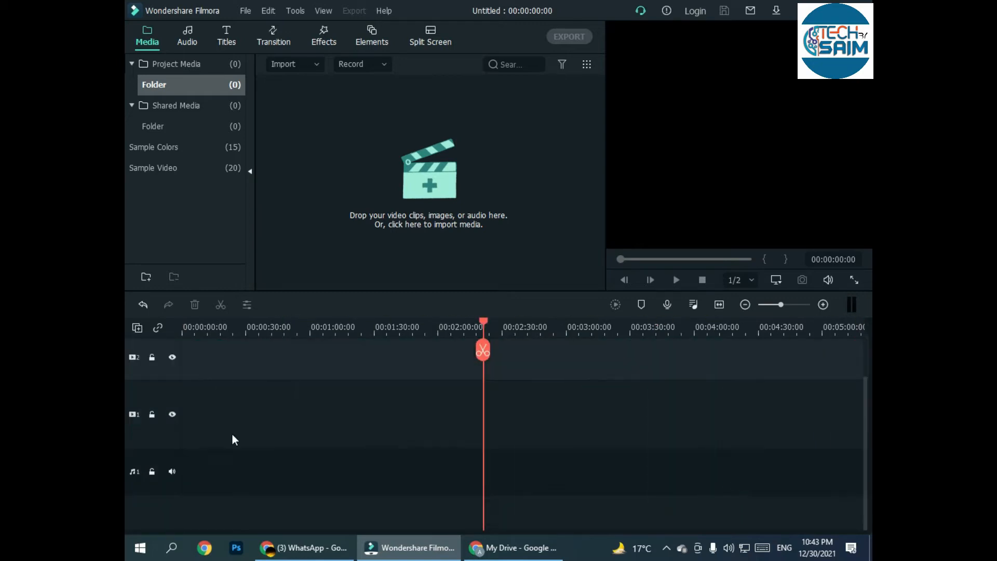
scroll(434, 420, "up", 1)
left_click_drag(293, 381, 206, 408)
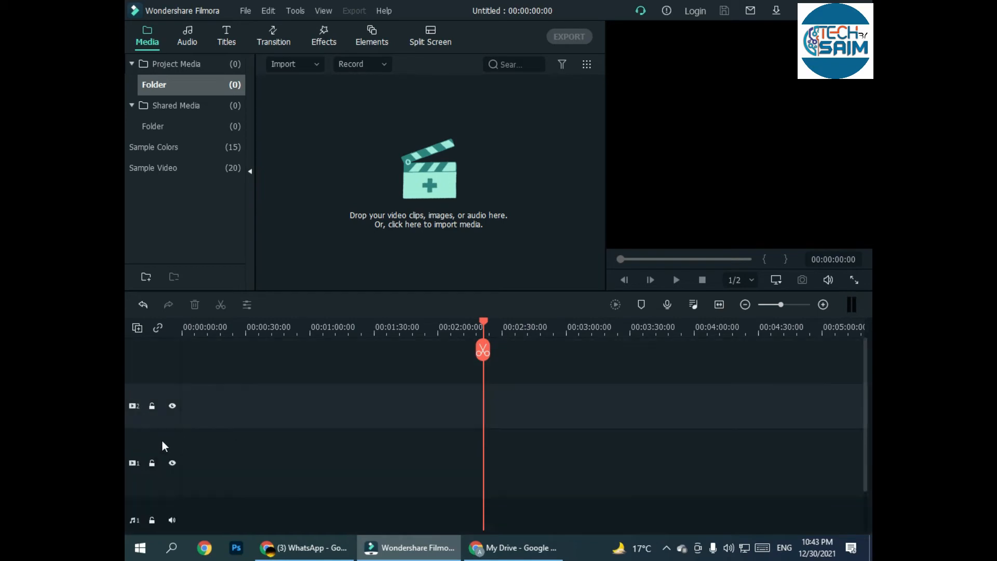
left_click(152, 409)
left_click(172, 462)
left_click(172, 462)
left_click_drag(483, 322, 183, 326)
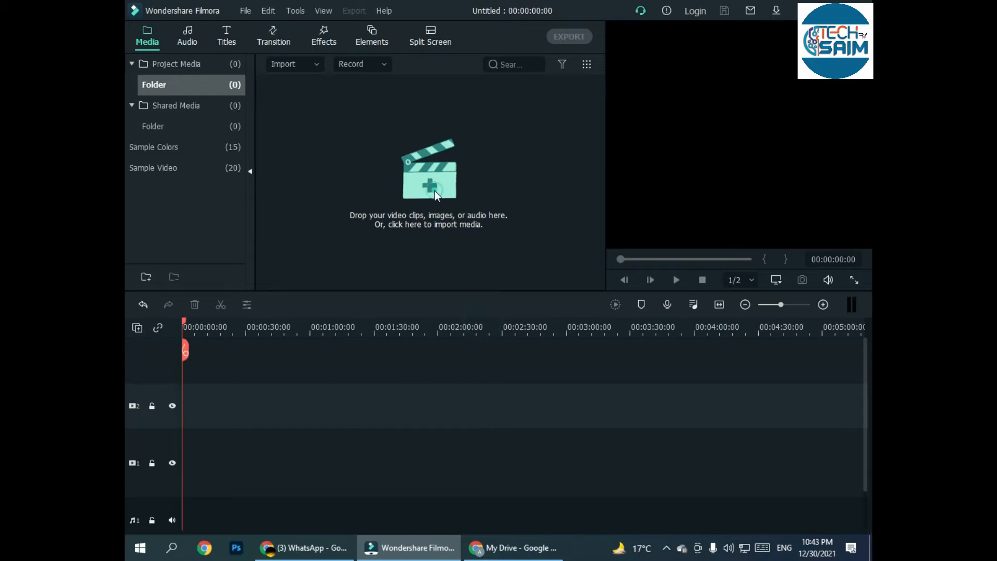
Import the video file level 1 (2) from the page monetization live video folder on Local Disk (D:).
left_click(434, 191)
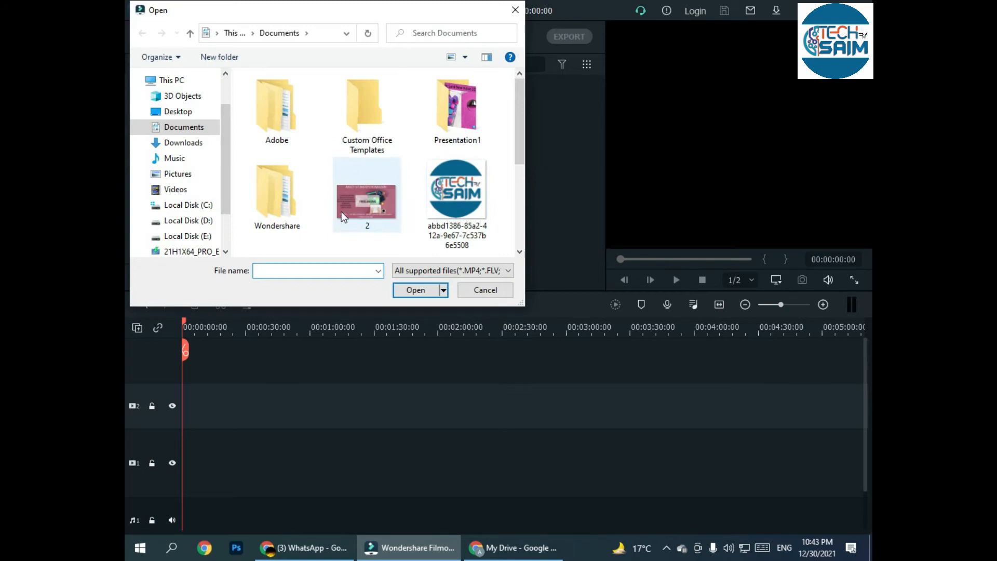
left_click(182, 143)
scroll(422, 248, "down", 2)
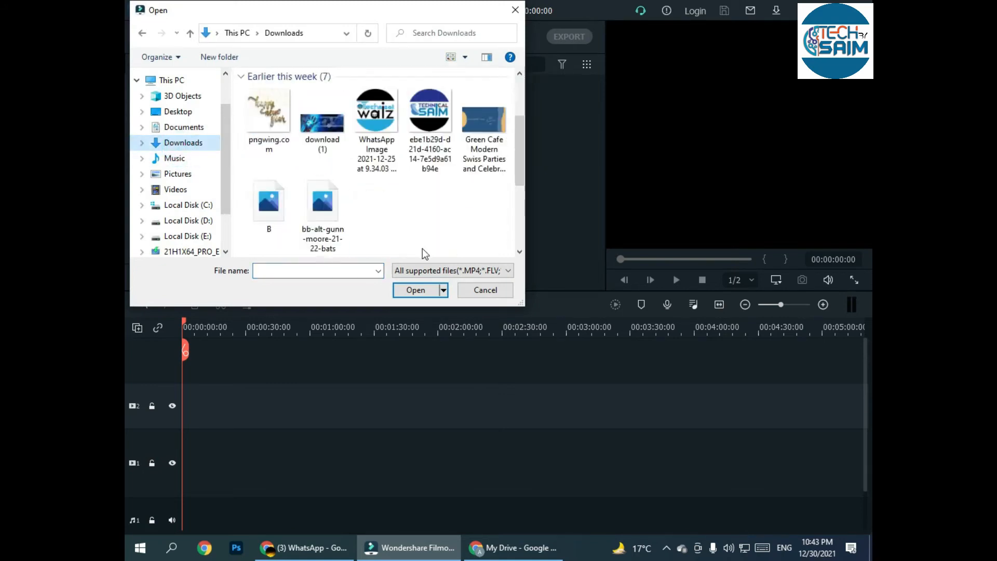
scroll(422, 248, "down", 4)
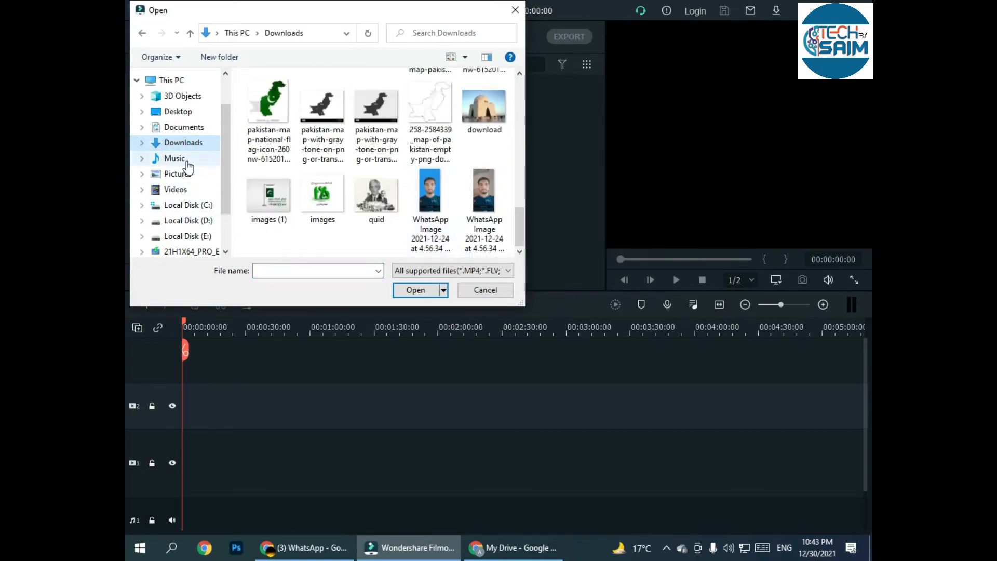
left_click(176, 190)
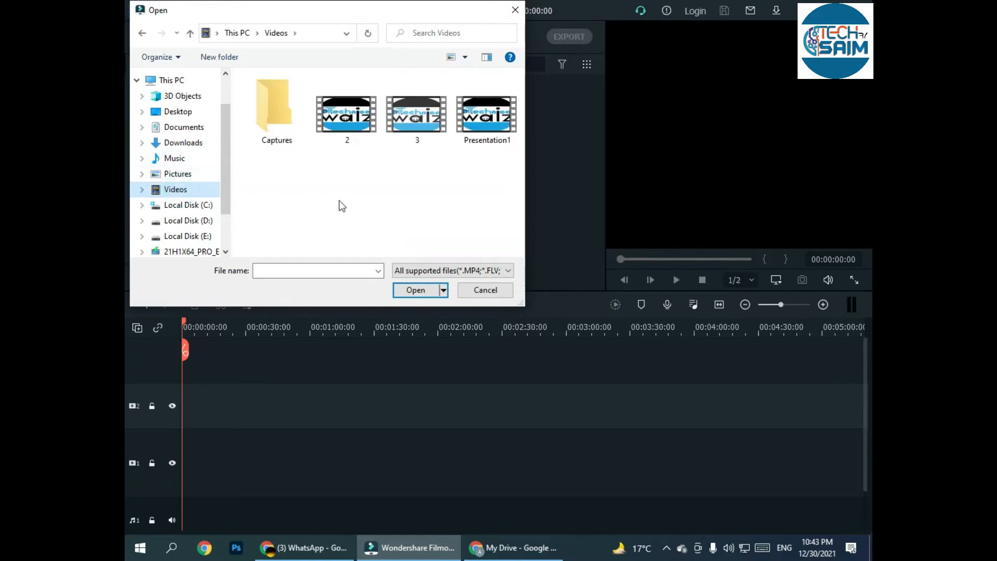
double_click(285, 135)
left_click(187, 205)
left_click(187, 220)
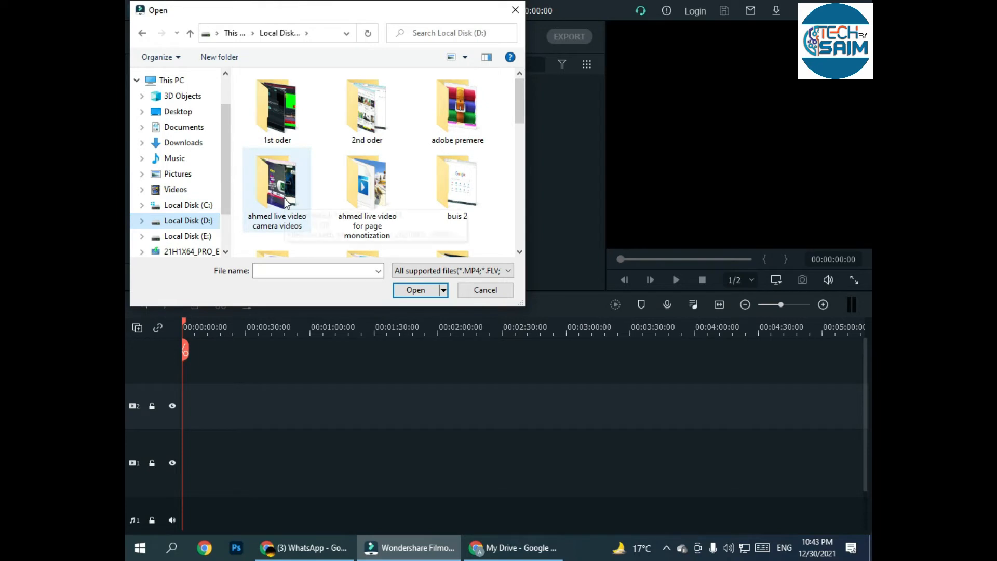
scroll(289, 205, "down", 1)
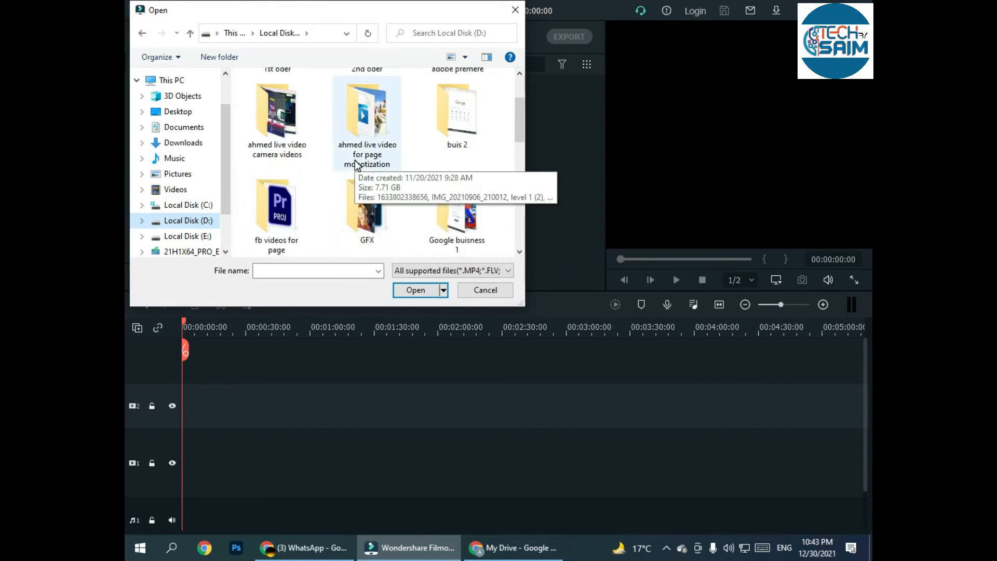
double_click(366, 117)
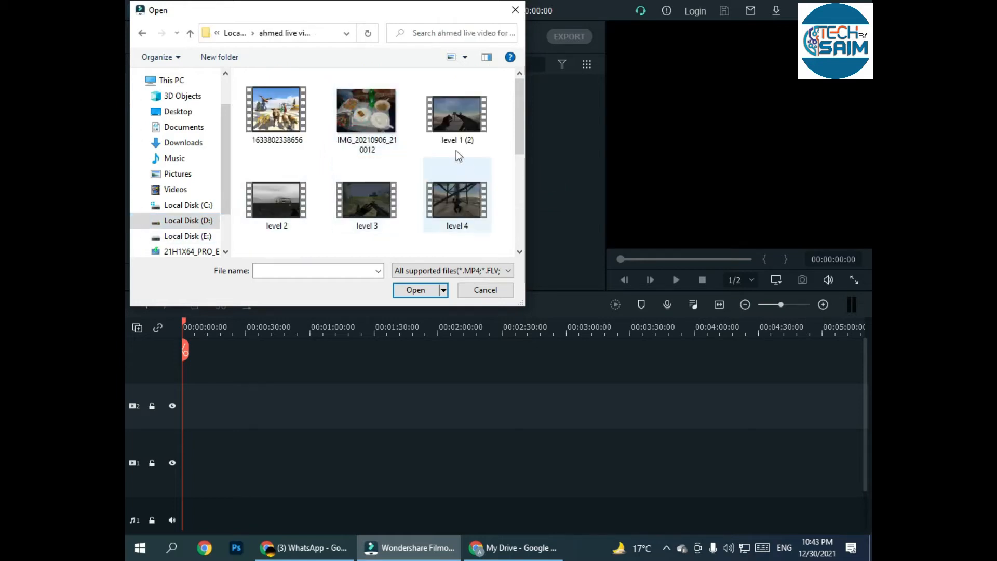
left_click(457, 117)
left_click(409, 285)
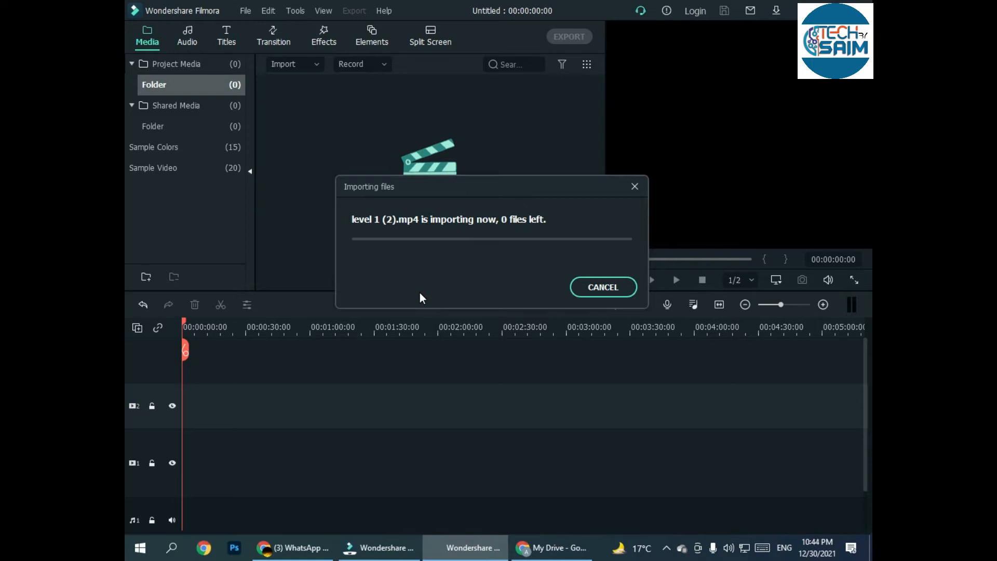
Place the level 1 (2) clip at the start of video track 1, keeping the project settings of 1920 x 1080 25fps.
left_click_drag(296, 132, 125, 475)
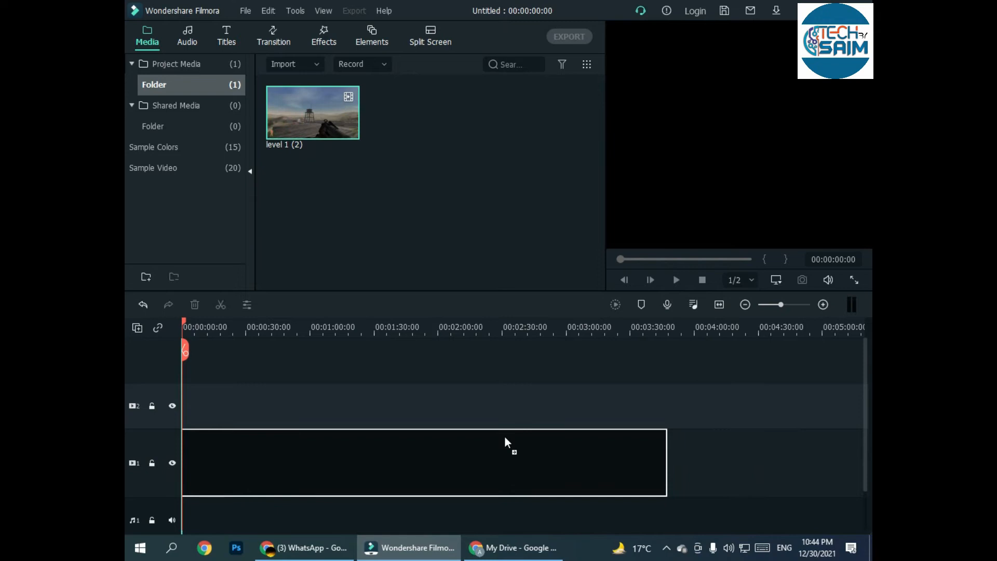
left_click_drag(505, 437, 504, 437)
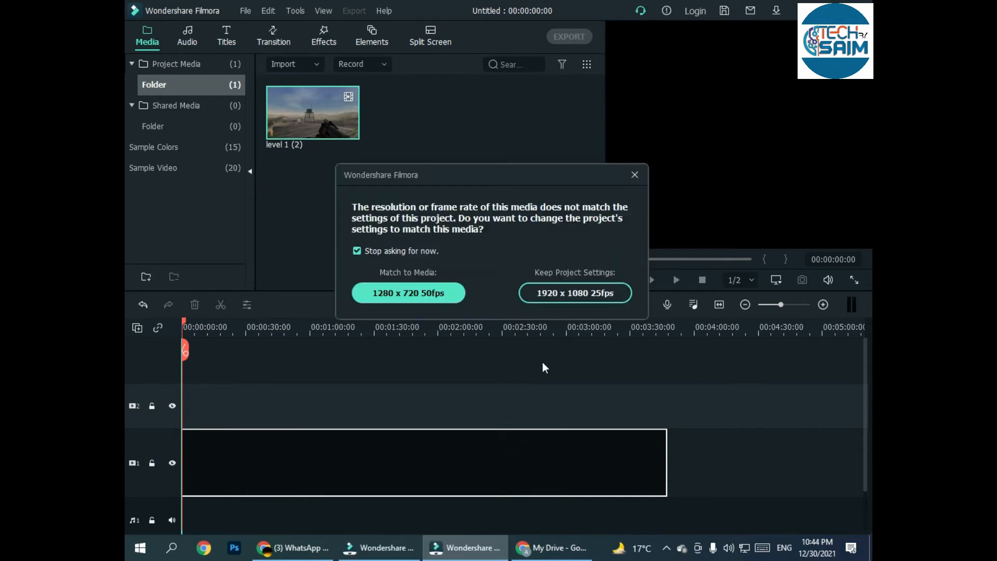
left_click(559, 296)
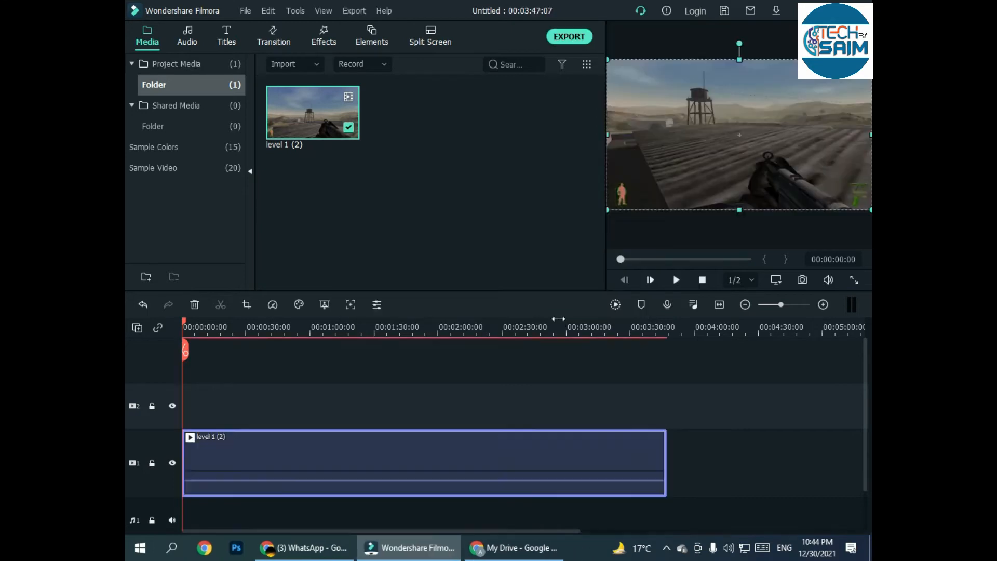
Play the opening seconds of the clip and return the playhead to the start.
left_click(676, 280)
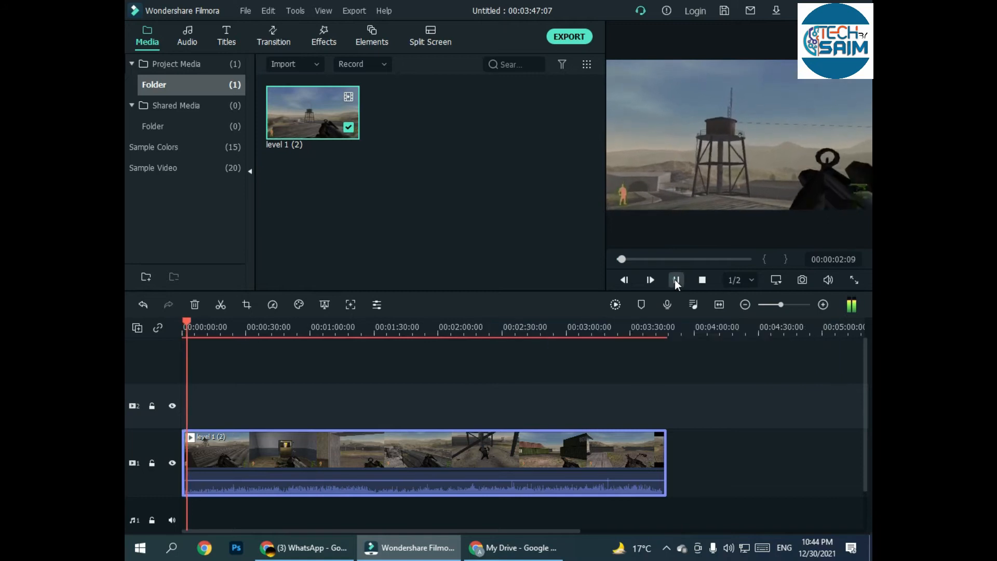
left_click(189, 321)
left_click(676, 280)
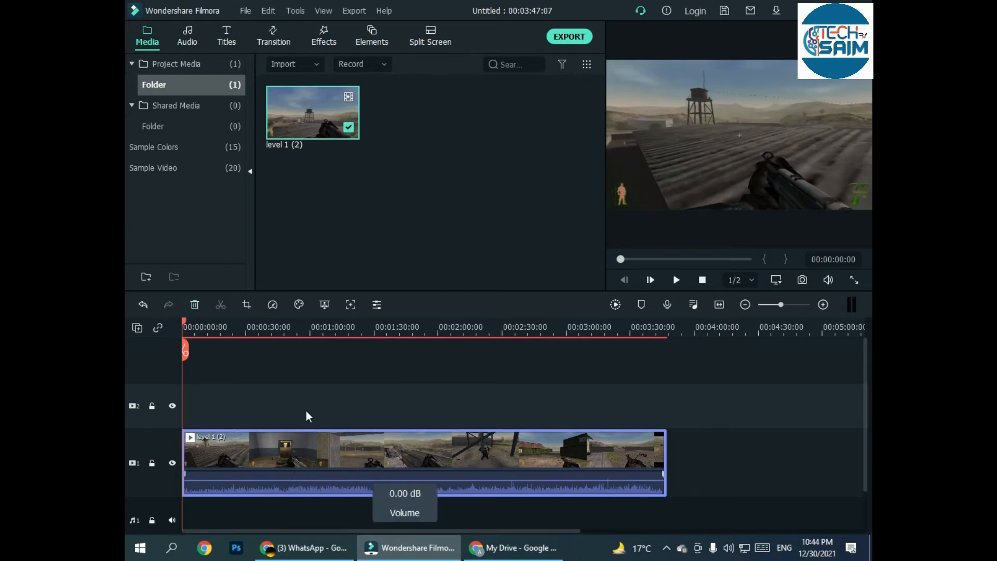
Preview several of the included music tracks, such as Drift, A-GROUP - Verve and Earth.
left_click(187, 38)
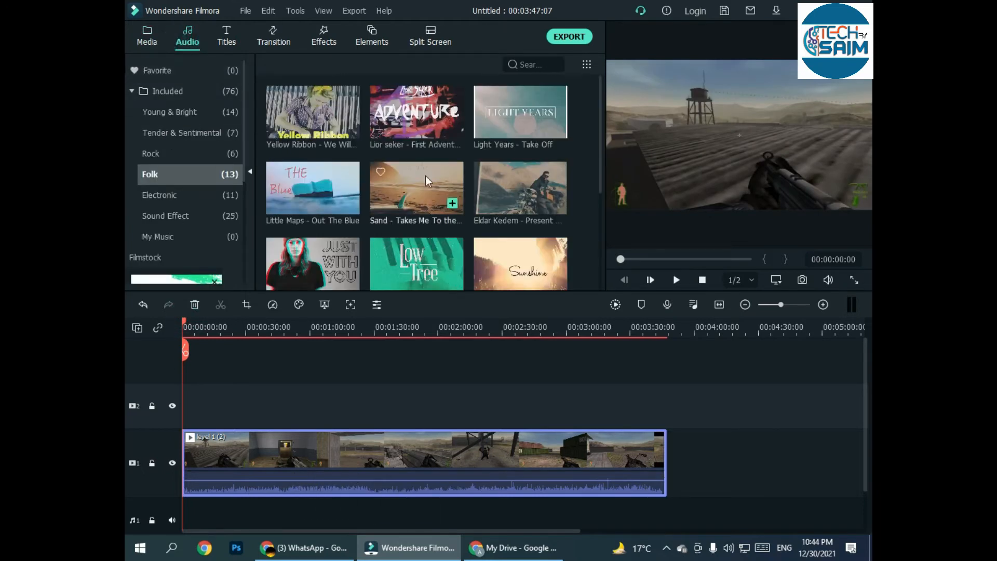
left_click(191, 93)
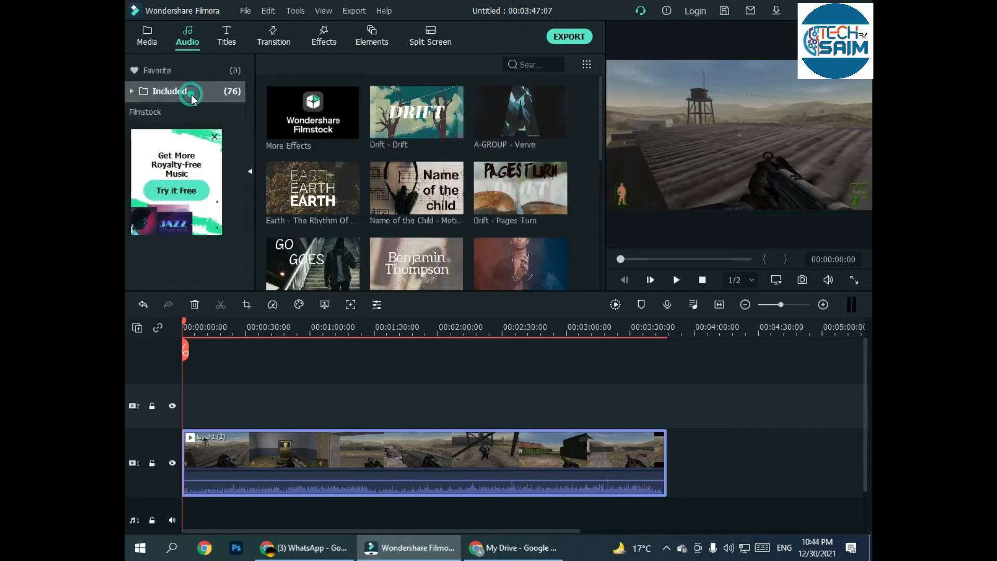
left_click(428, 131)
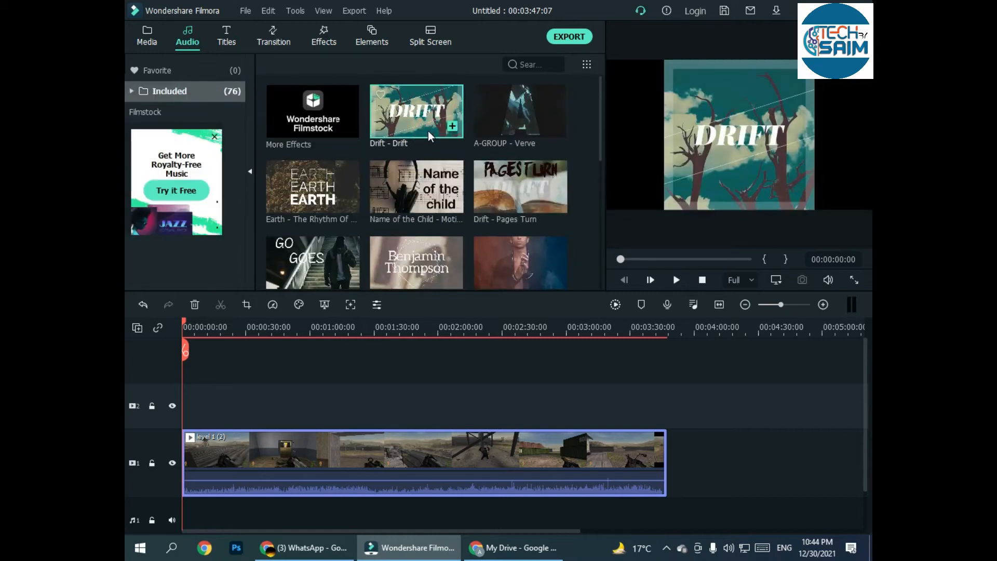
left_click(533, 114)
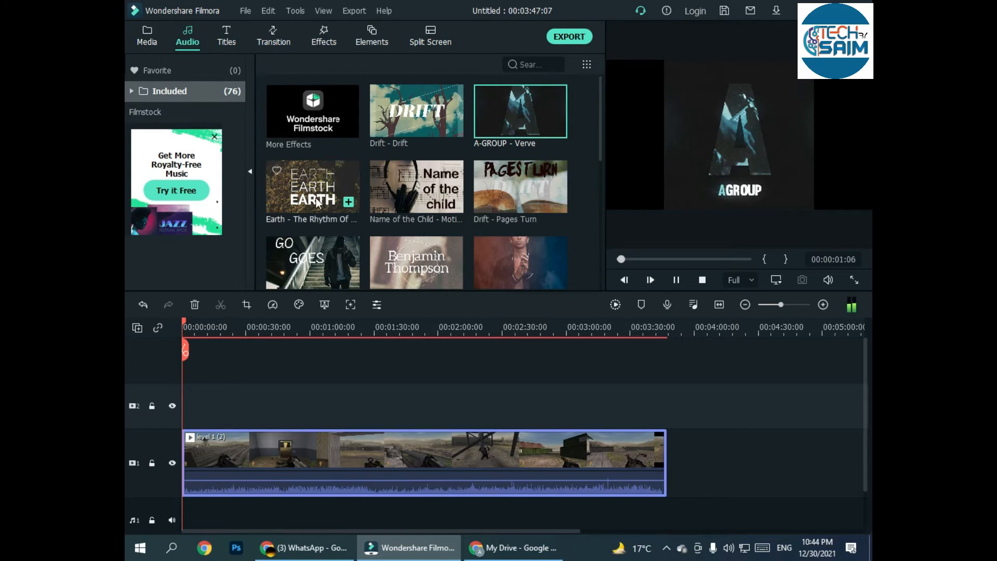
left_click(337, 203)
left_click(456, 200)
left_click(494, 193)
Place two consecutive copies of Name of the Child - Motions on audio track 1, lowering the first copy's volume.
left_click_drag(423, 182, 154, 486)
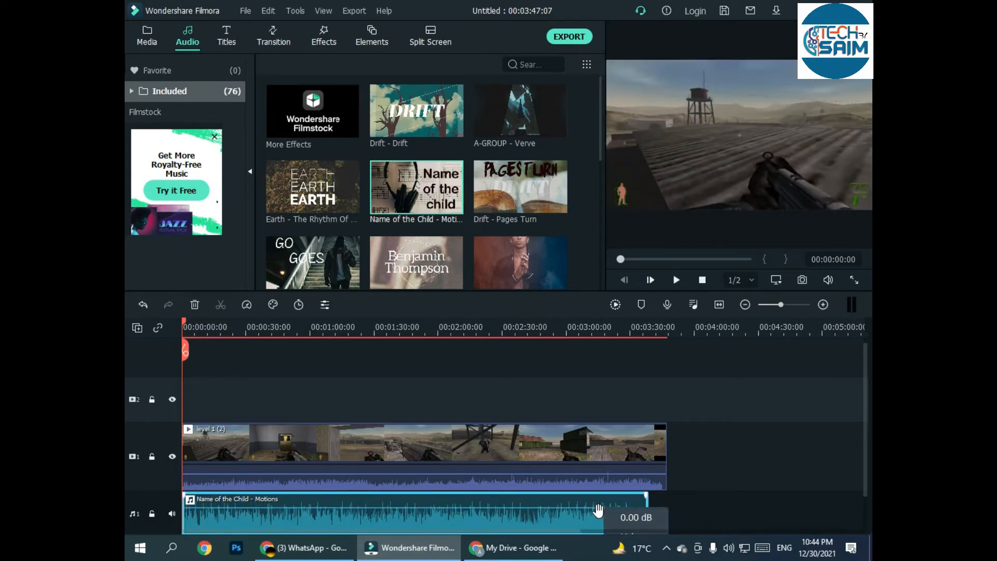
mouse_move(566, 506)
left_mouse_down()
mouse_move(565, 516)
mouse_move(559, 497)
mouse_move(556, 516)
left_mouse_up()
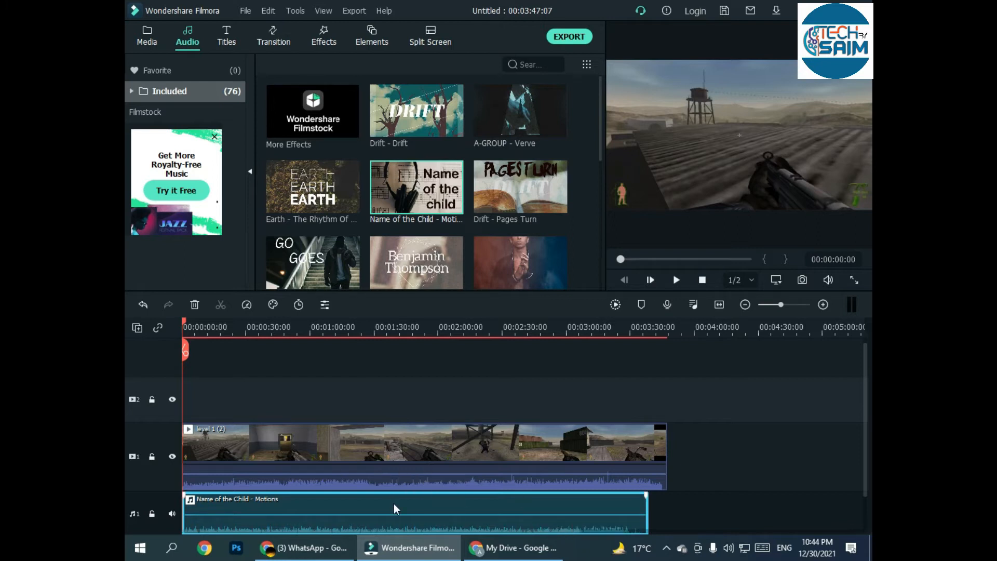
left_click_drag(396, 193, 651, 476)
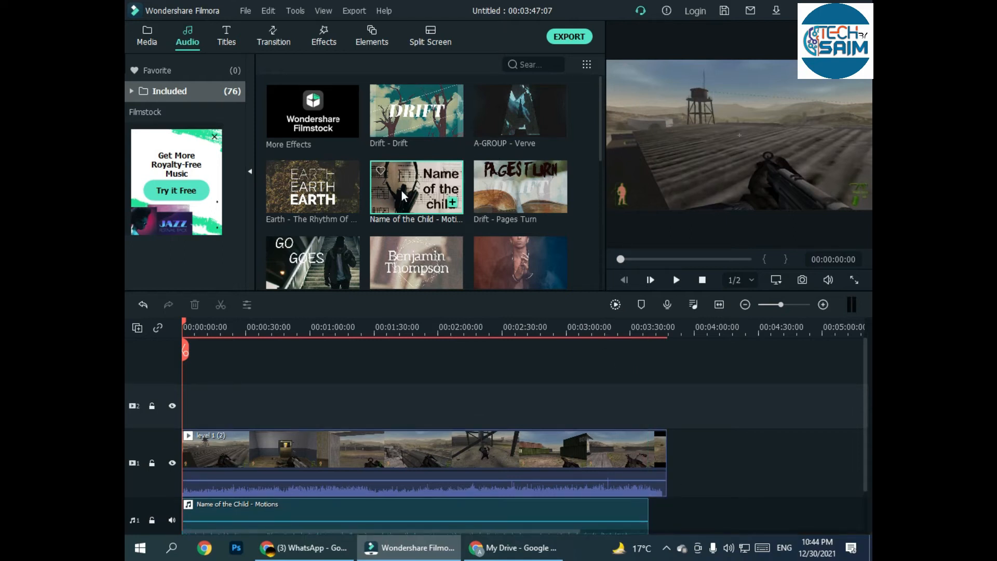
left_click_drag(574, 375, 649, 480)
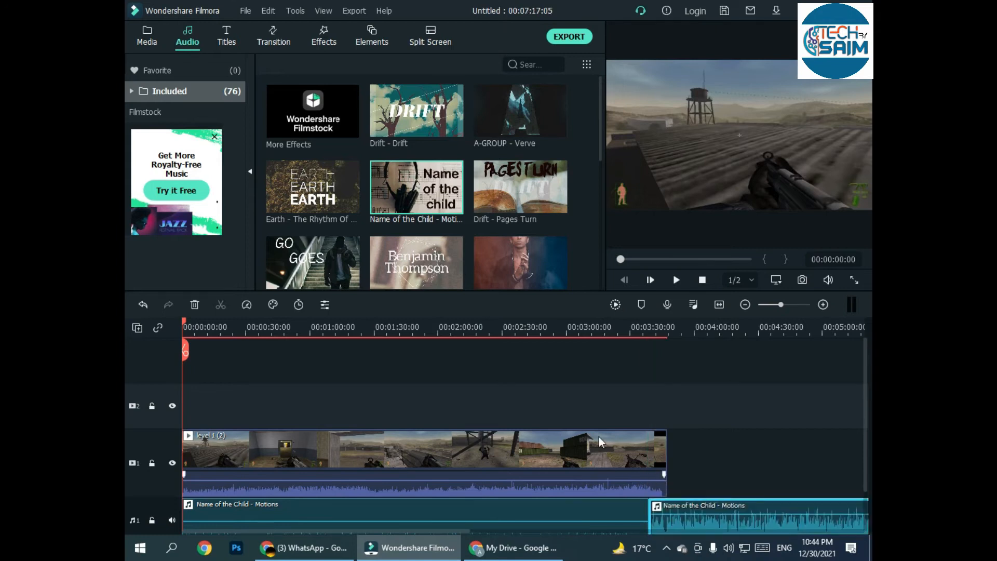
Split the video and second music clip at 00:03:43:11 and delete the parts after the cut.
left_click_drag(183, 320, 659, 383)
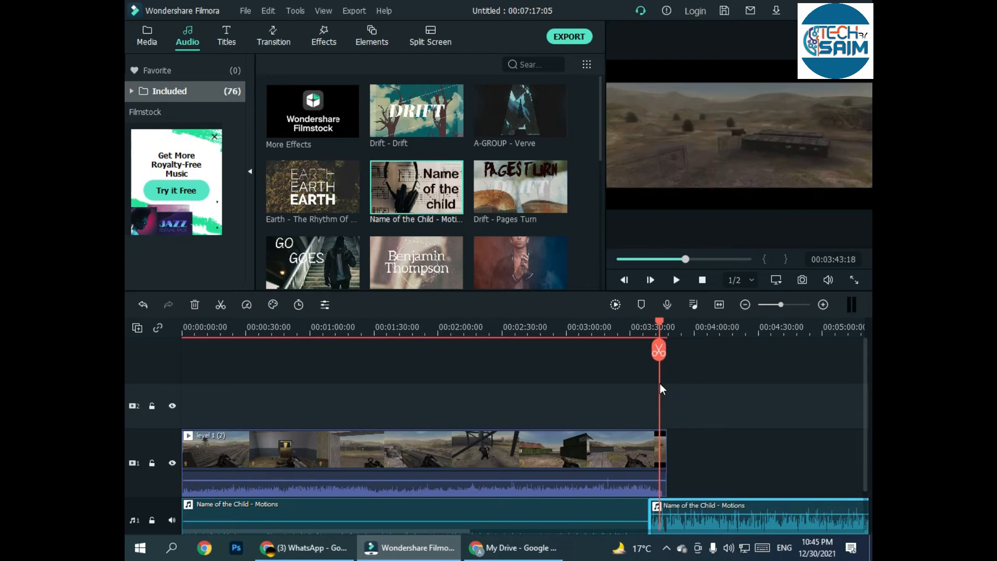
left_click(657, 353)
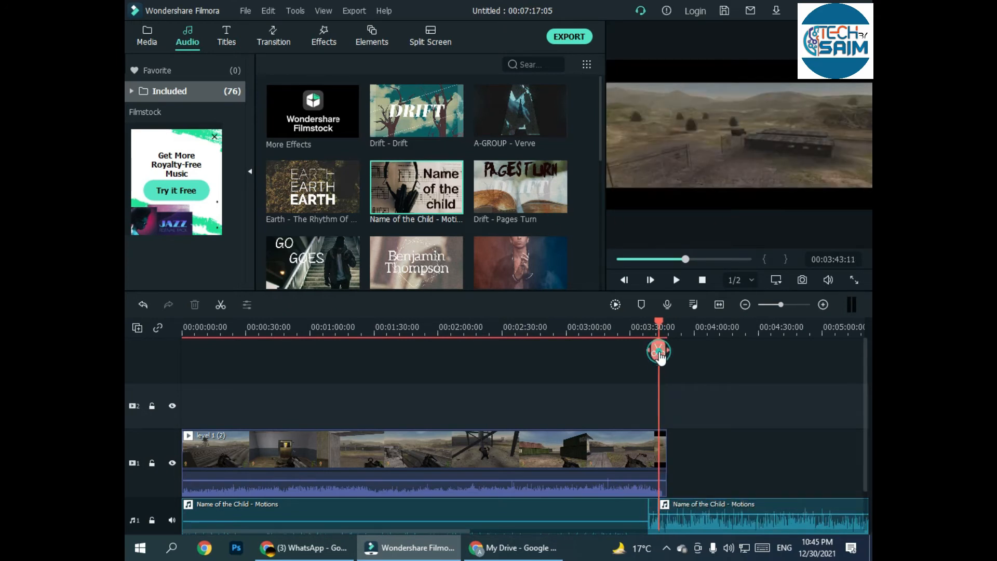
left_click(661, 444)
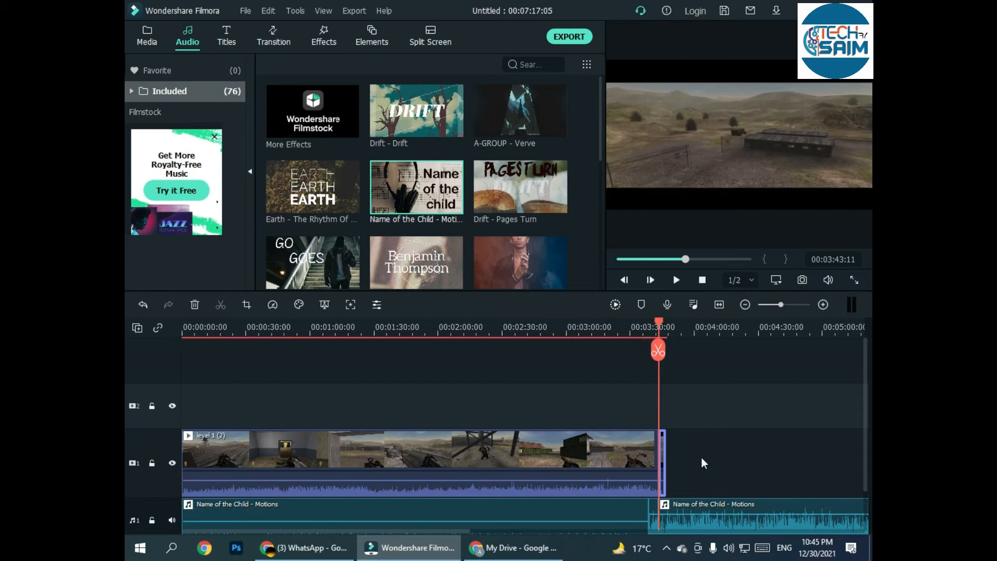
key("Delete")
left_click(690, 507)
key("Delete")
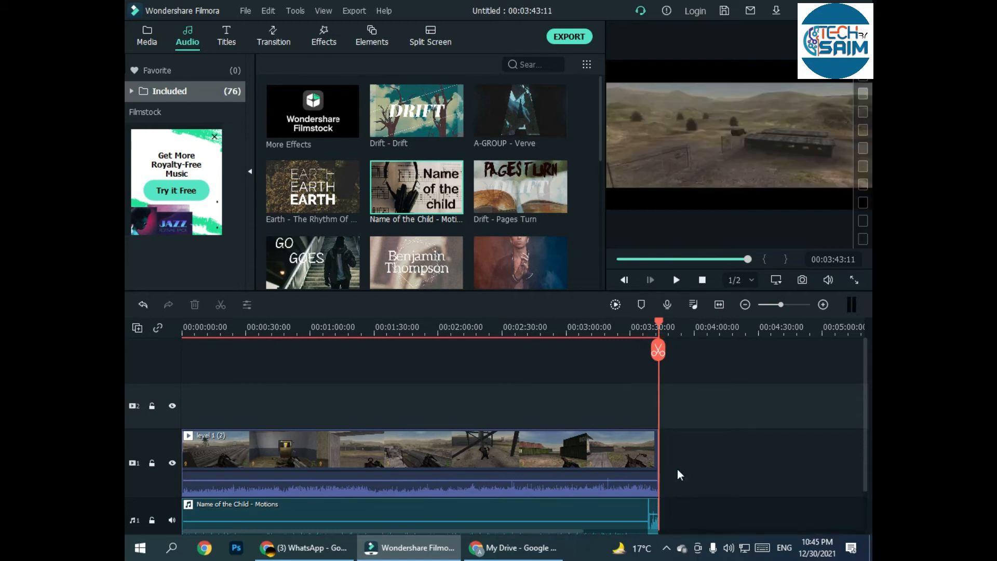
Lower the volume of the short remaining music clip and return the playhead to the start.
left_click_drag(653, 513, 657, 521)
left_click_drag(659, 319, 183, 333)
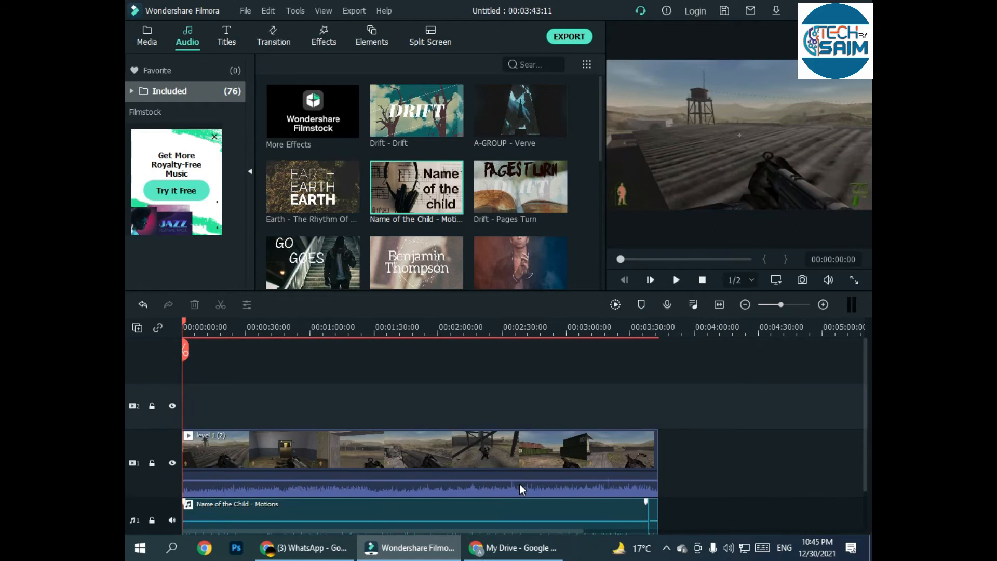
scroll(568, 417, "down", 1)
scroll(568, 417, "up", 1)
Add the Callout 1 title to video track 2, spanning the full length of the video.
mouse_move(314, 254)
left_click(224, 37)
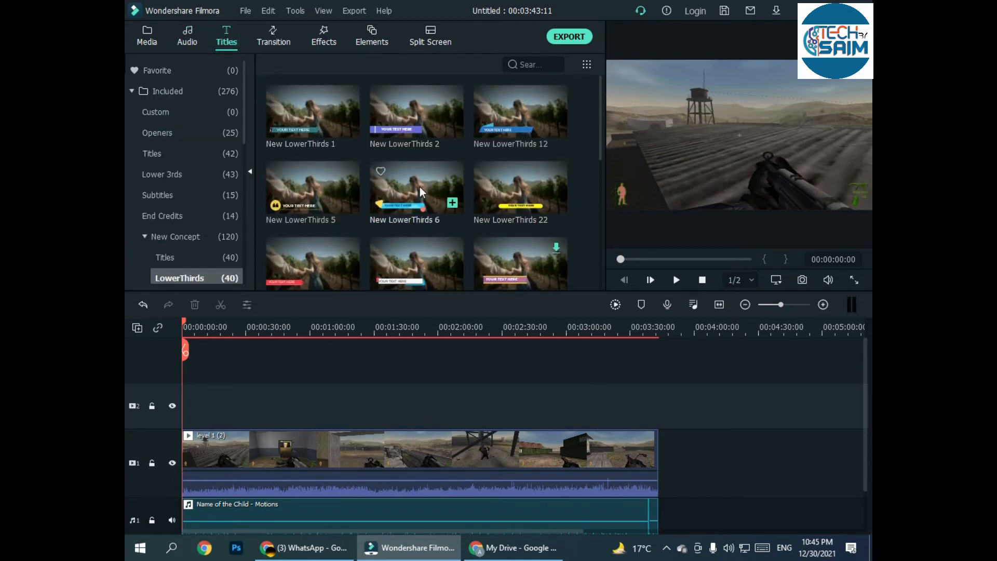
left_click(184, 94)
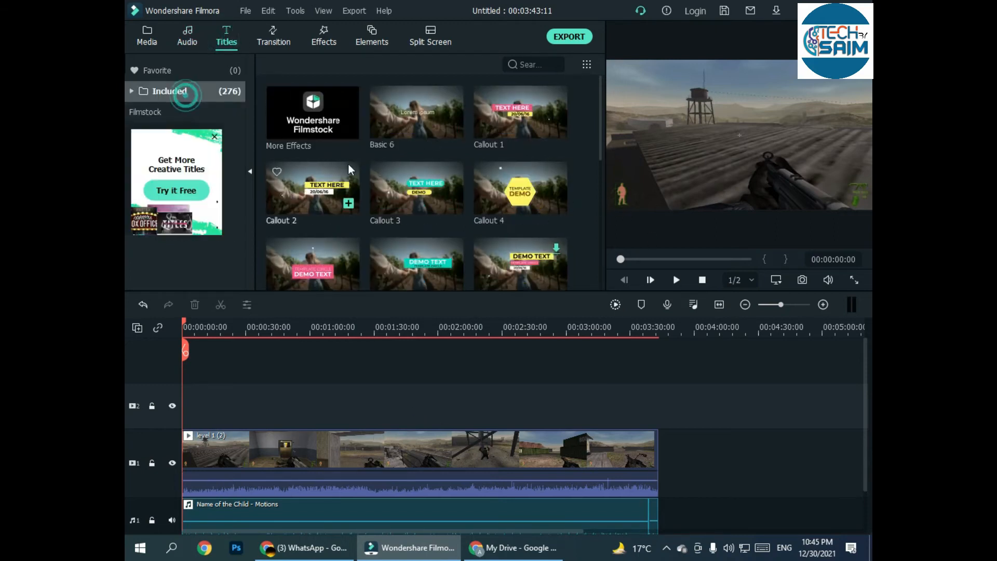
left_click(418, 127)
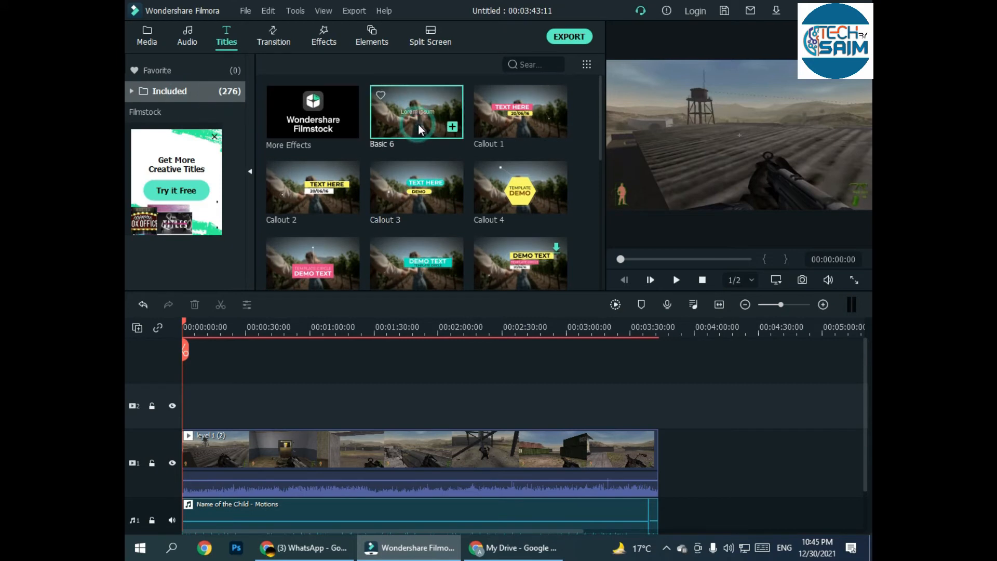
left_click_drag(518, 119, 191, 443)
key("ctrl+z")
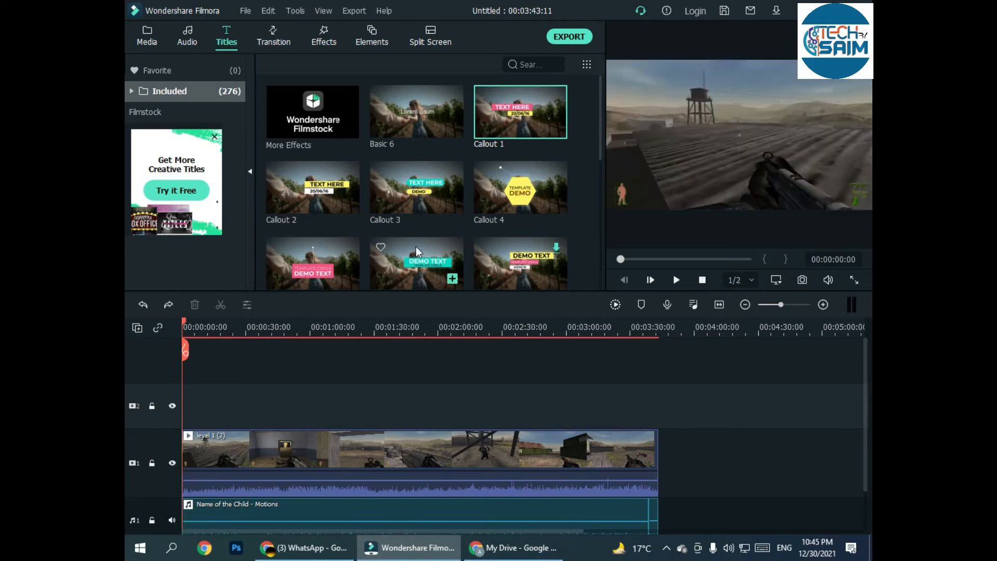
left_click_drag(509, 124, 657, 406)
Change the Callout 1 title's heading to "zdgdgdg" and its smaller yellow line to "Ktgyhh".
double_click(587, 397)
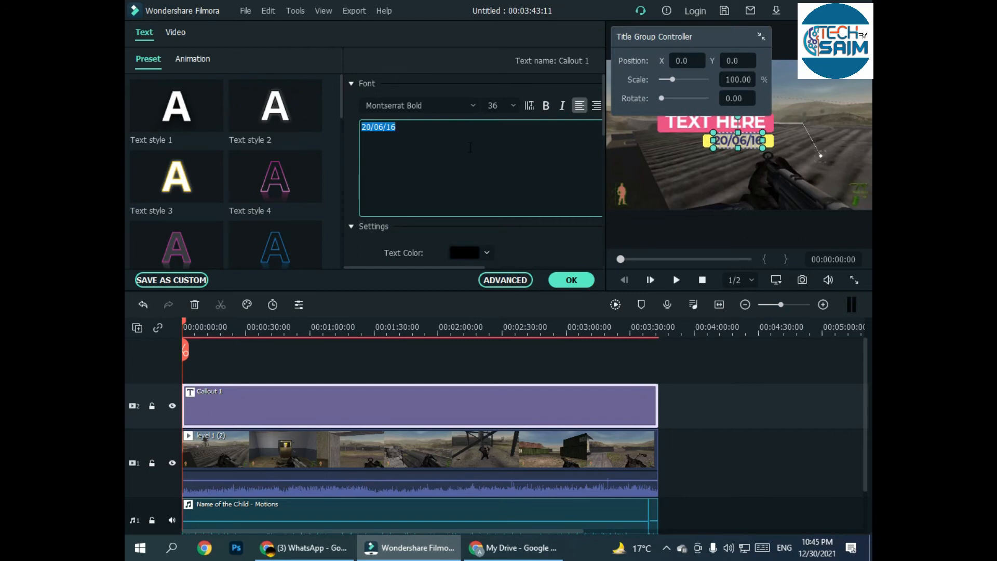
type("Ktgyhh")
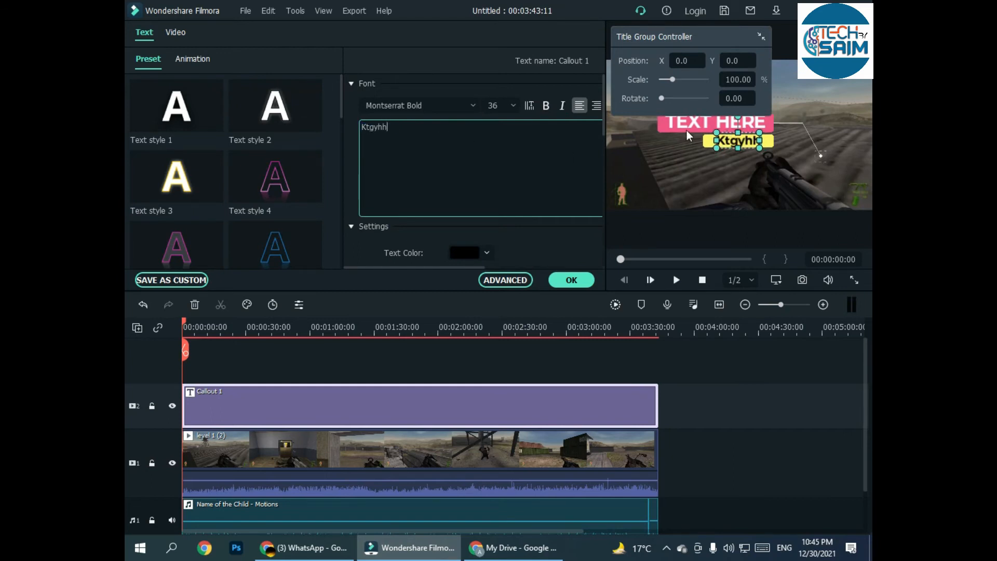
left_click(686, 130)
double_click(687, 130)
triple_click(480, 143)
type("zdgdgdg")
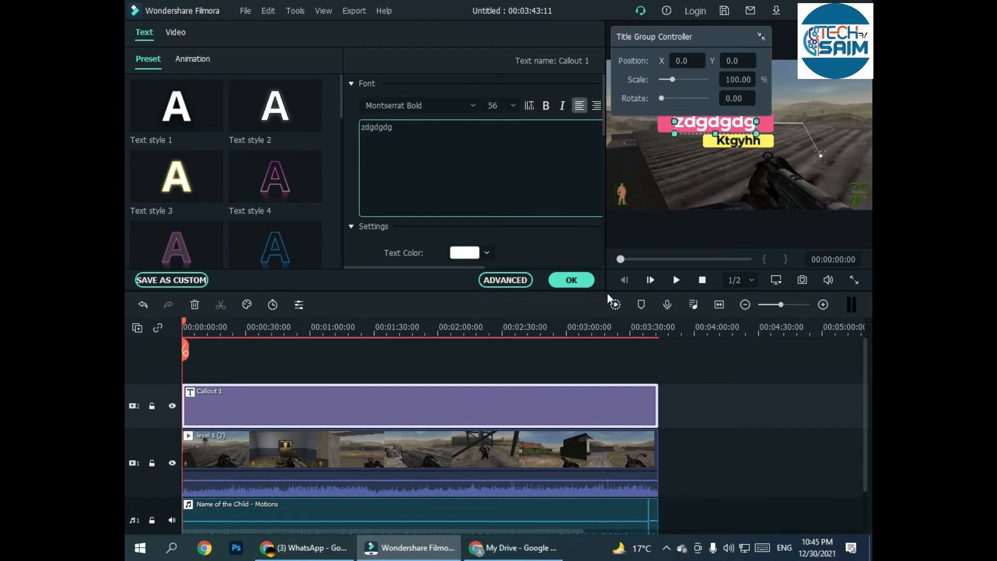
left_click(569, 278)
Move the title's coloured bars and both text lines down to the lower edge of the video frame.
left_click(671, 281)
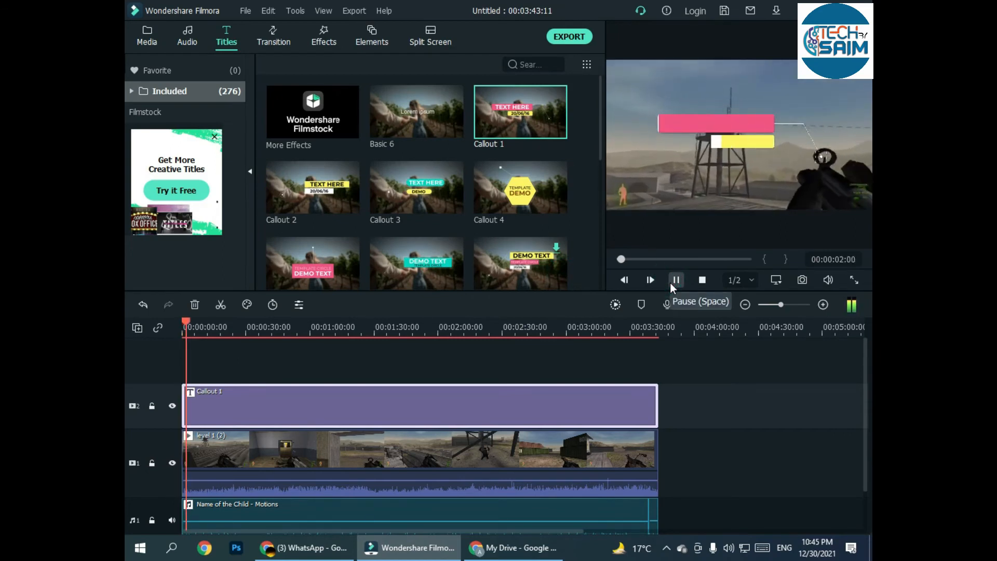
left_click(675, 280)
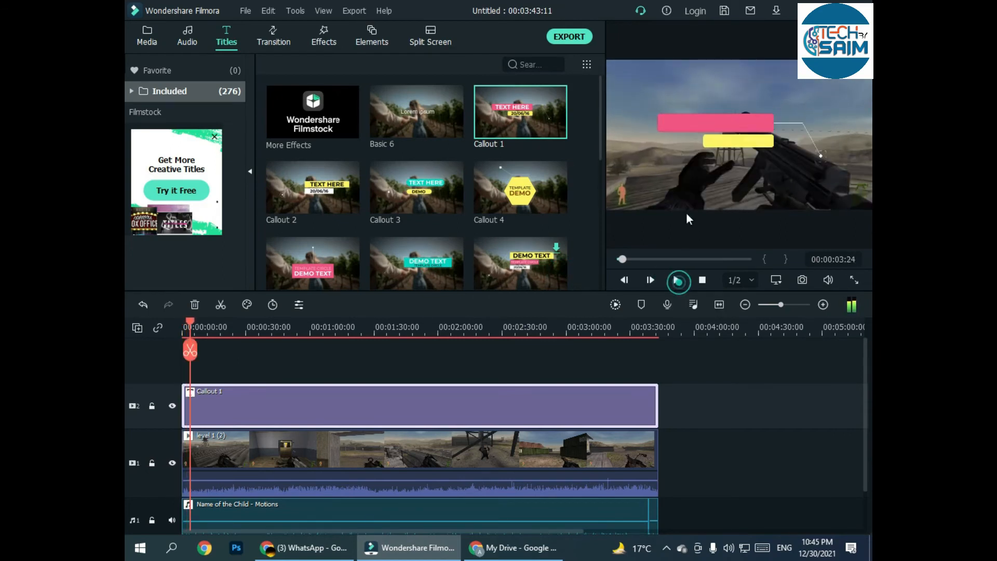
left_click(709, 121)
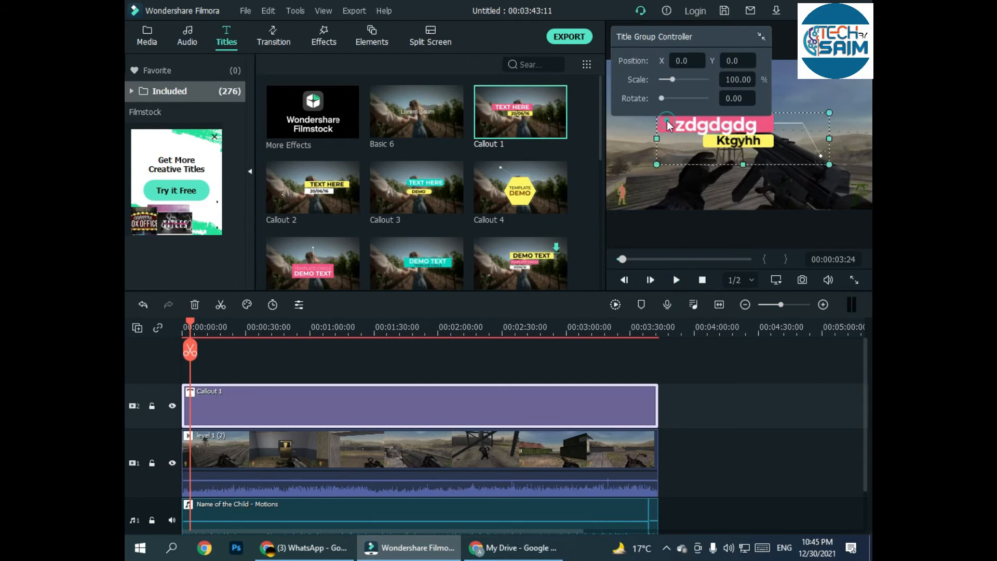
double_click(666, 120)
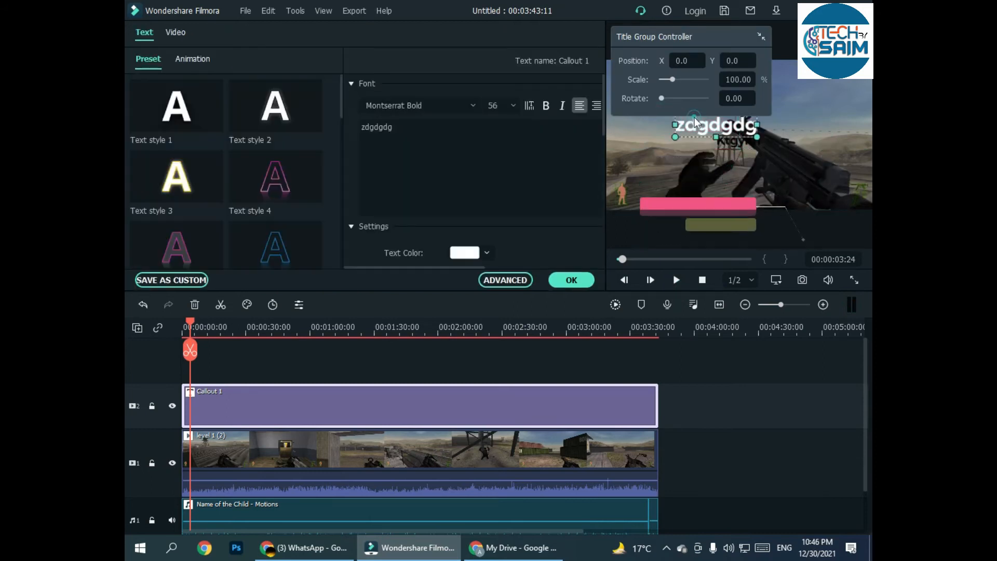
left_click(712, 110)
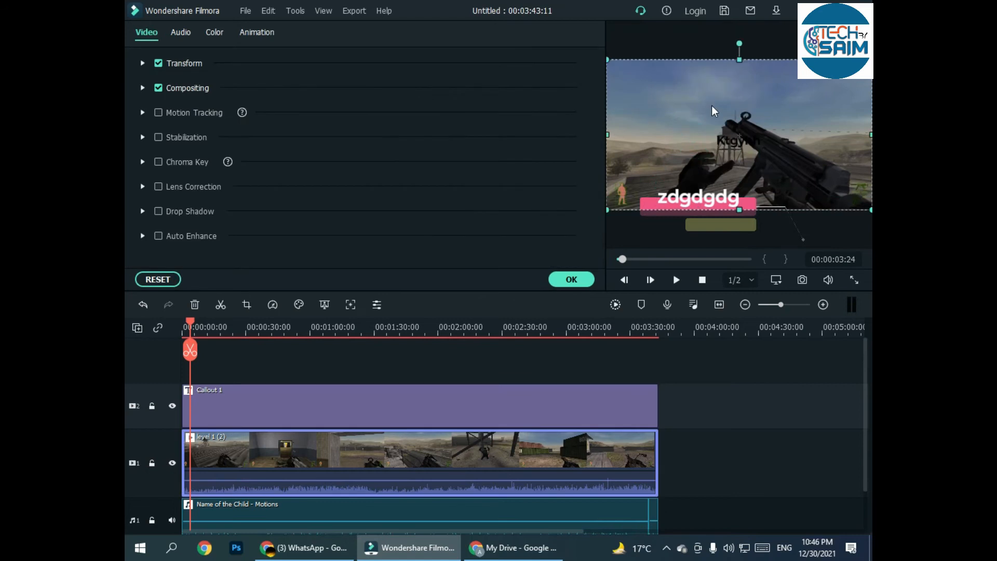
left_click_drag(727, 139, 711, 218)
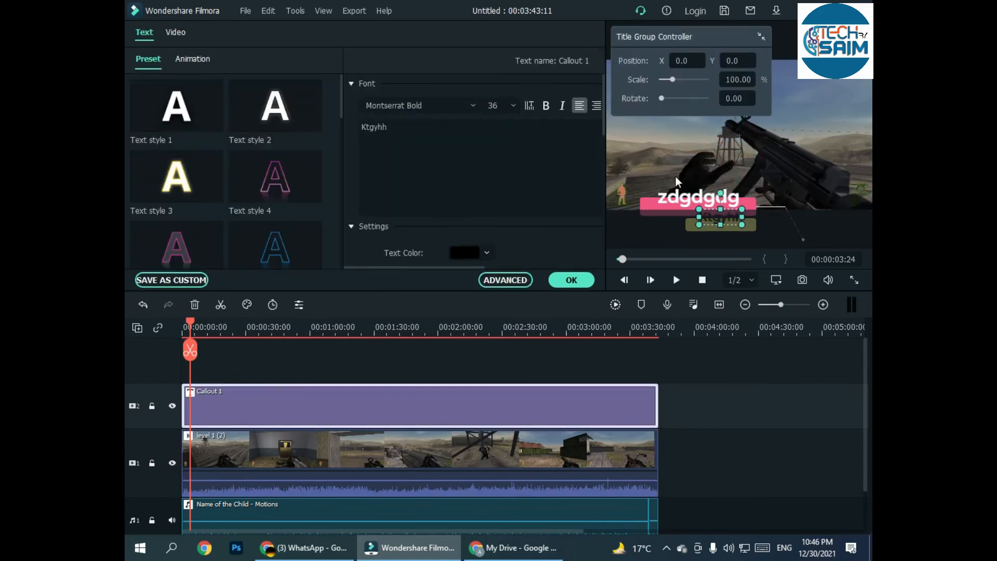
left_click(646, 135)
left_click(567, 281)
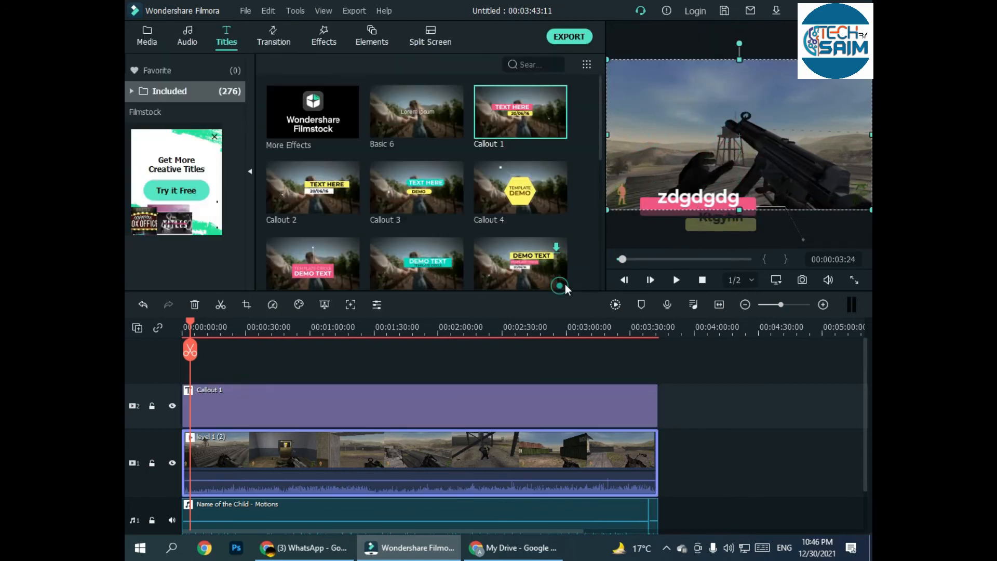
Delete the Callout 1 title from video track 2.
left_click(683, 408)
left_click(451, 404)
key("Delete")
Try Title 24 over the full video on track 2 and remove it after a short preview.
key("End")
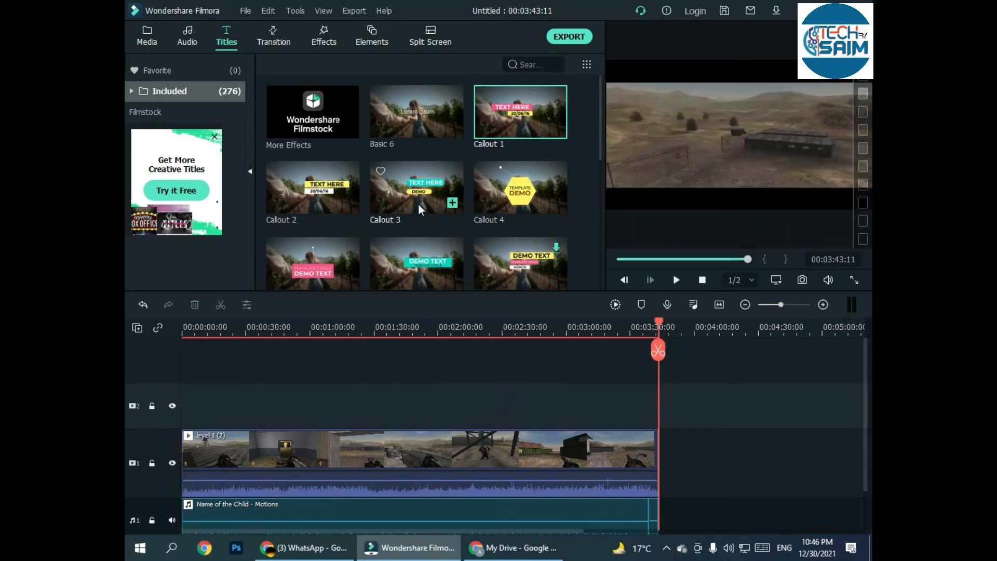
scroll(477, 200, "down", 15)
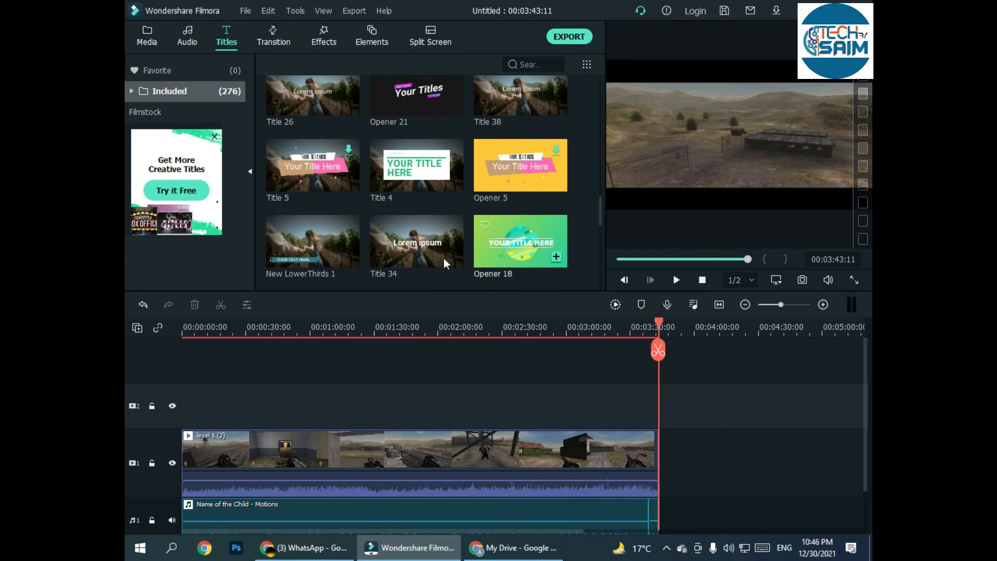
scroll(481, 256, "down", 10)
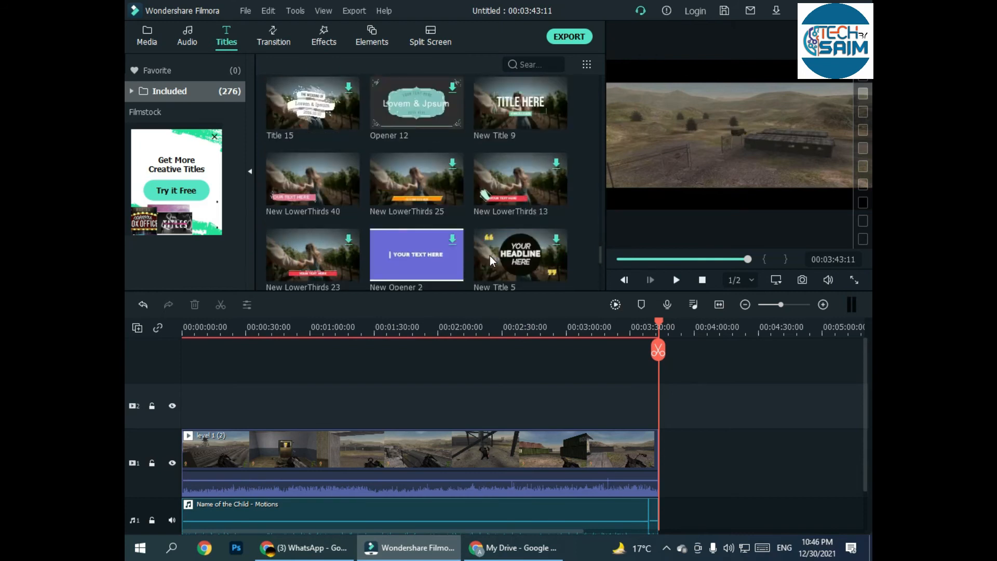
scroll(490, 256, "down", 10)
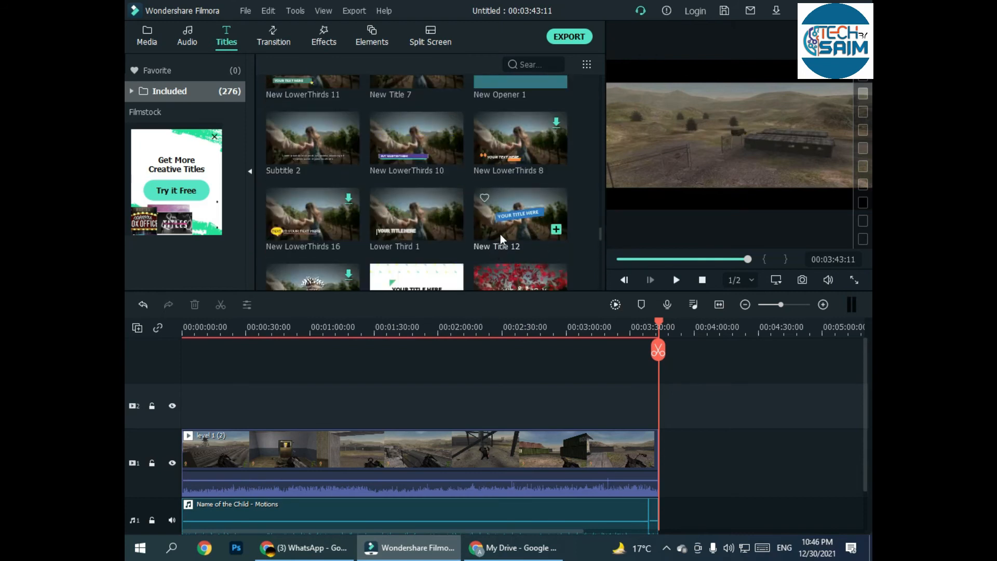
left_click_drag(513, 276, 657, 392)
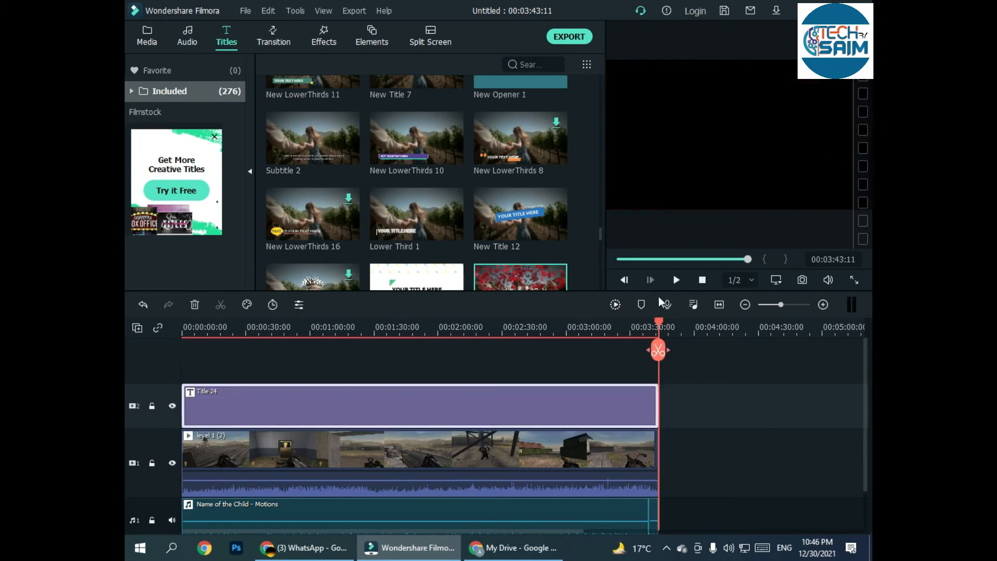
left_click(679, 280)
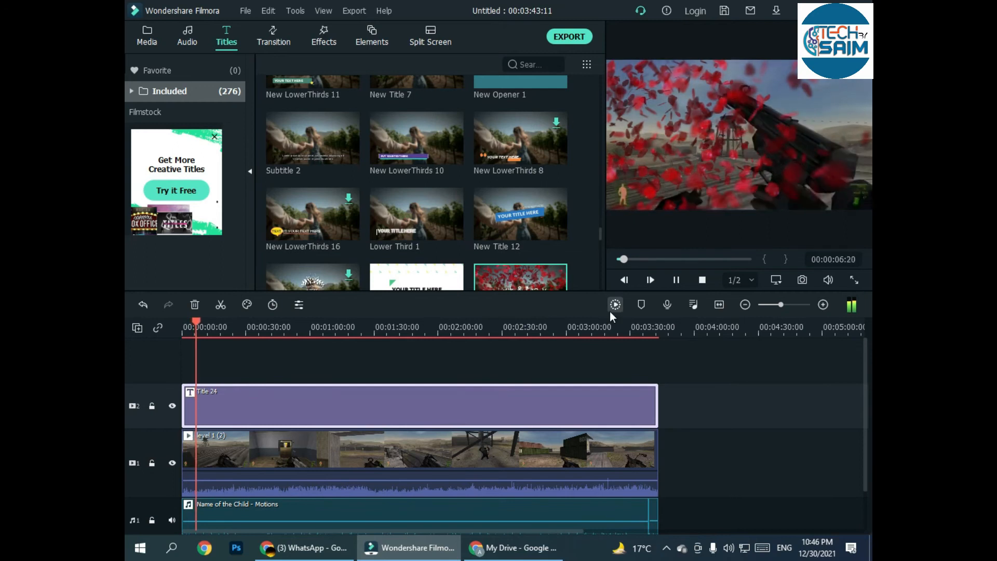
key("Delete")
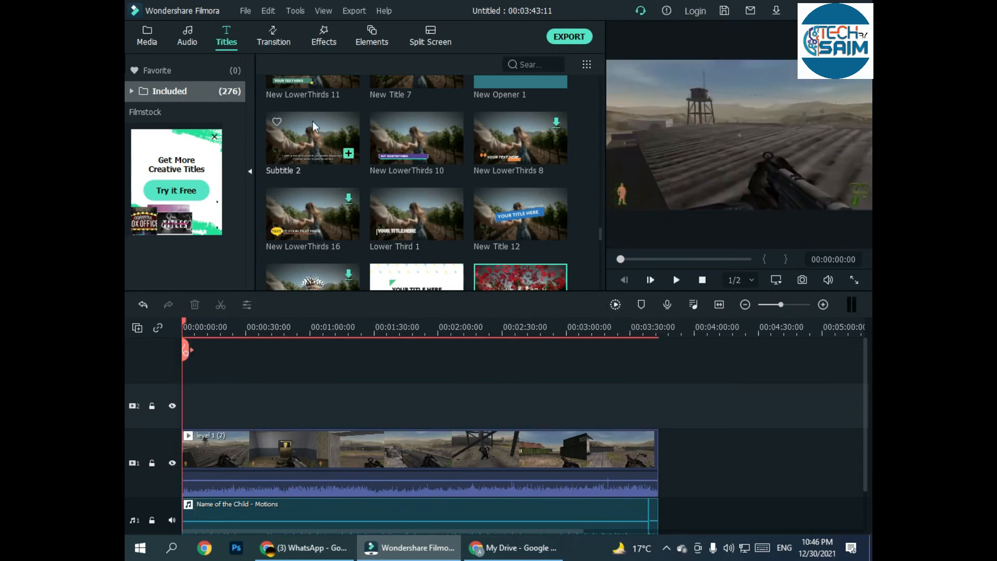
Split the video and music at 00:00:36:04 and add the Flash transition at the cut in the video.
left_click(270, 42)
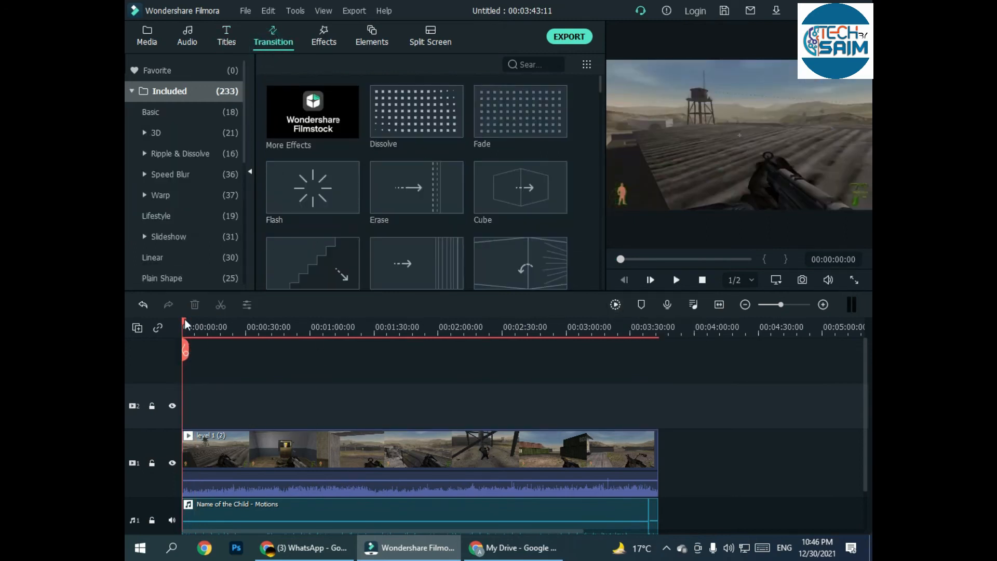
left_click_drag(185, 324, 258, 325)
left_click(258, 350)
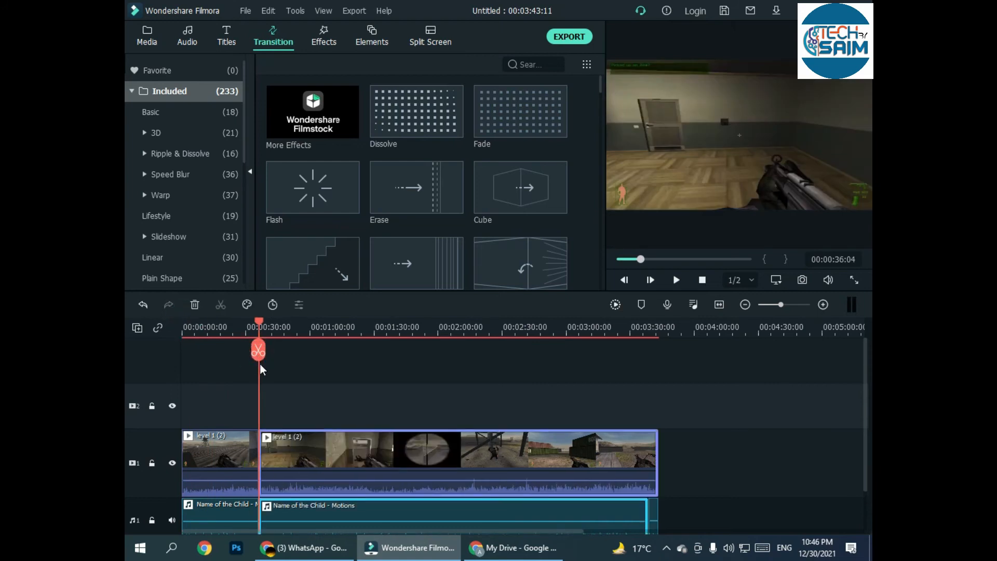
left_click_drag(311, 187, 263, 451)
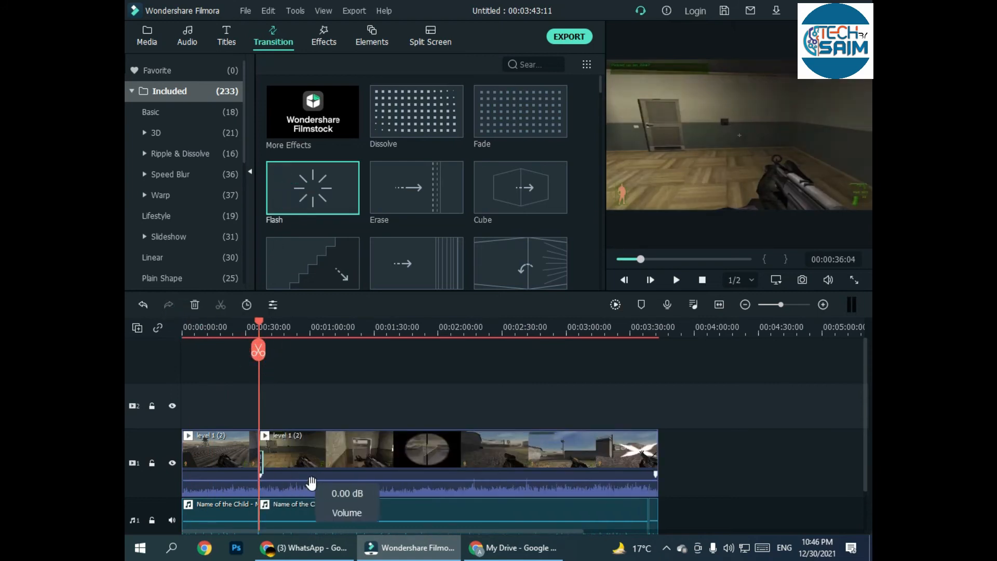
Split the video and music at 00:00:13:24 and add the Erase transition at the new video cut.
left_click_drag(265, 320, 211, 322)
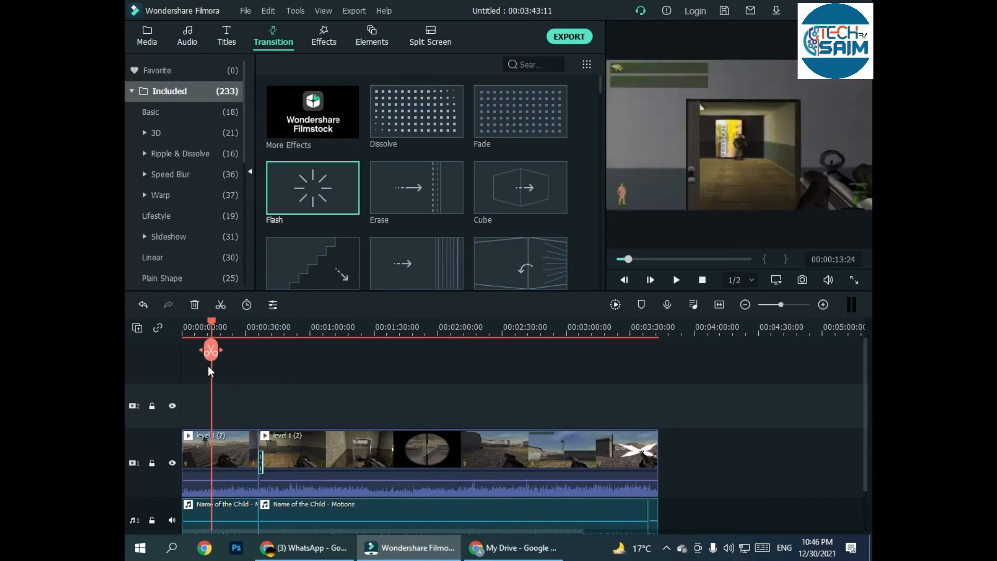
left_click(211, 351)
left_click_drag(413, 189, 213, 470)
Split the video and music at 00:00:04:14 and add the Cube transition at that video cut.
left_click_drag(213, 331, 191, 325)
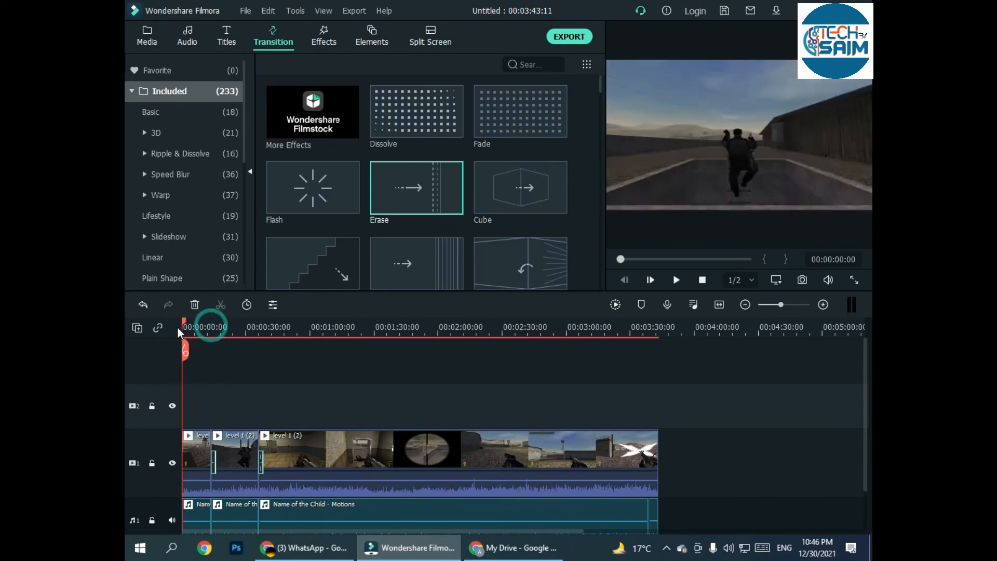
left_click(191, 347)
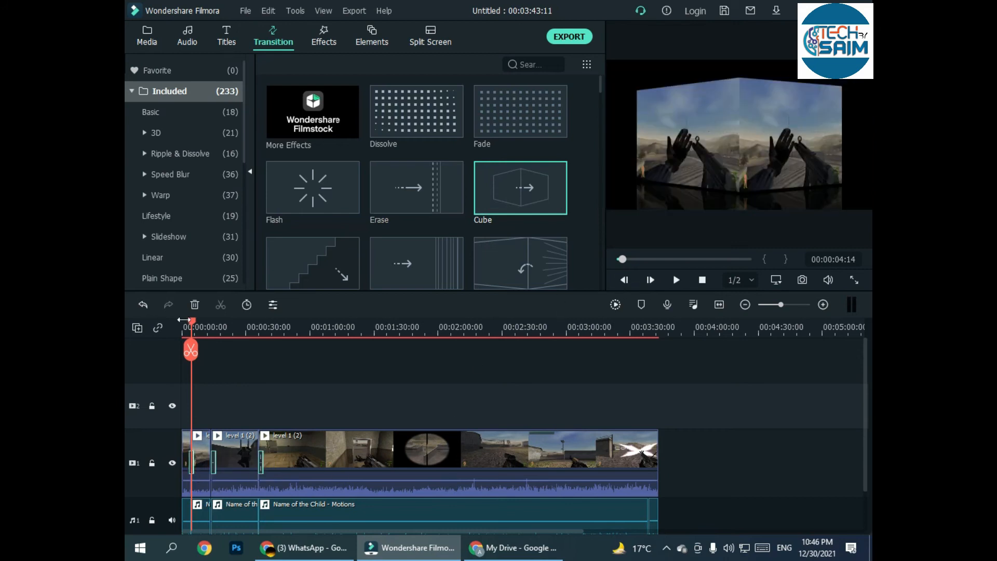
Preview the video through all three transitions with the playback volume lowered, and return the playhead to the start.
left_click(184, 319)
left_click(676, 280)
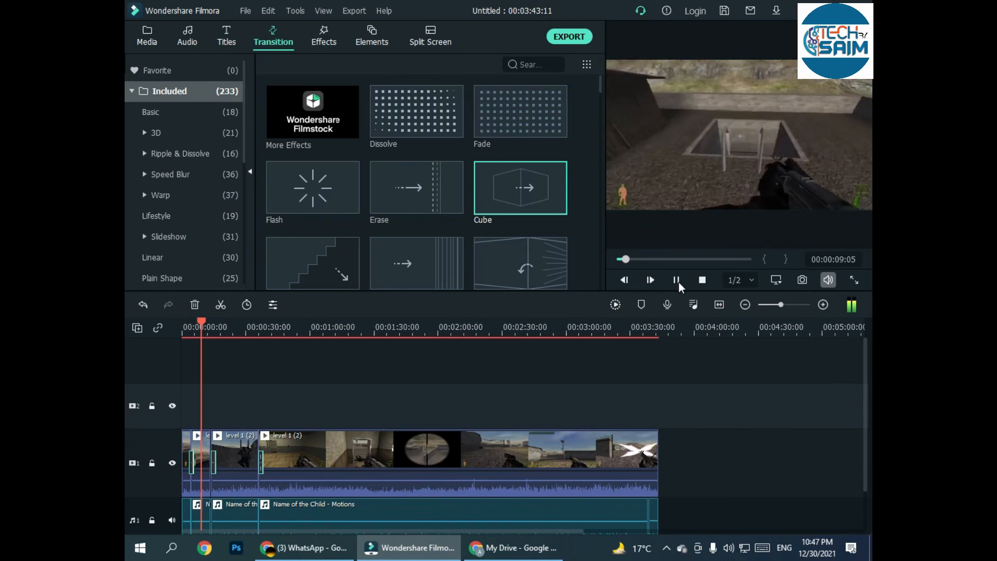
mouse_move(825, 268)
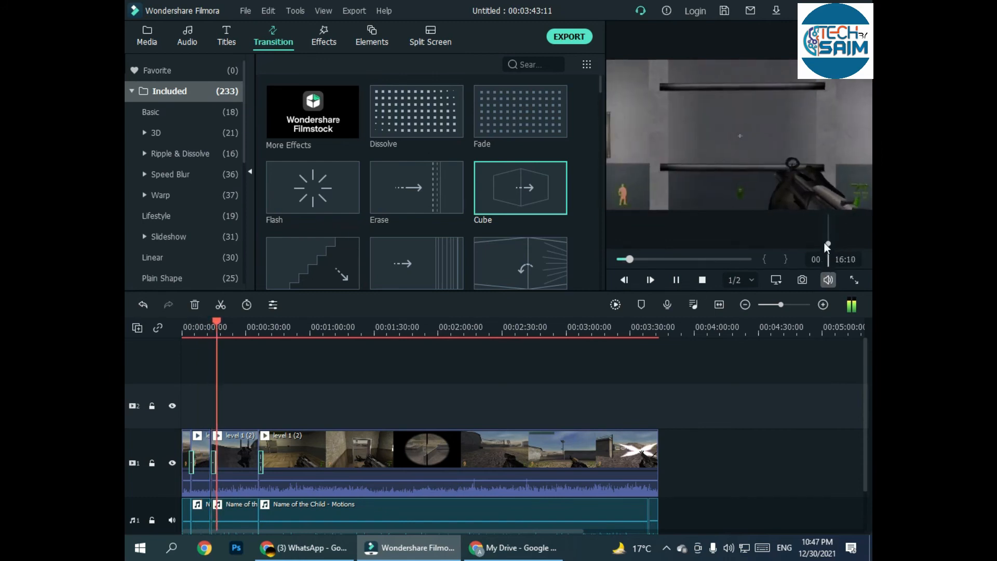
left_click_drag(829, 245, 829, 263)
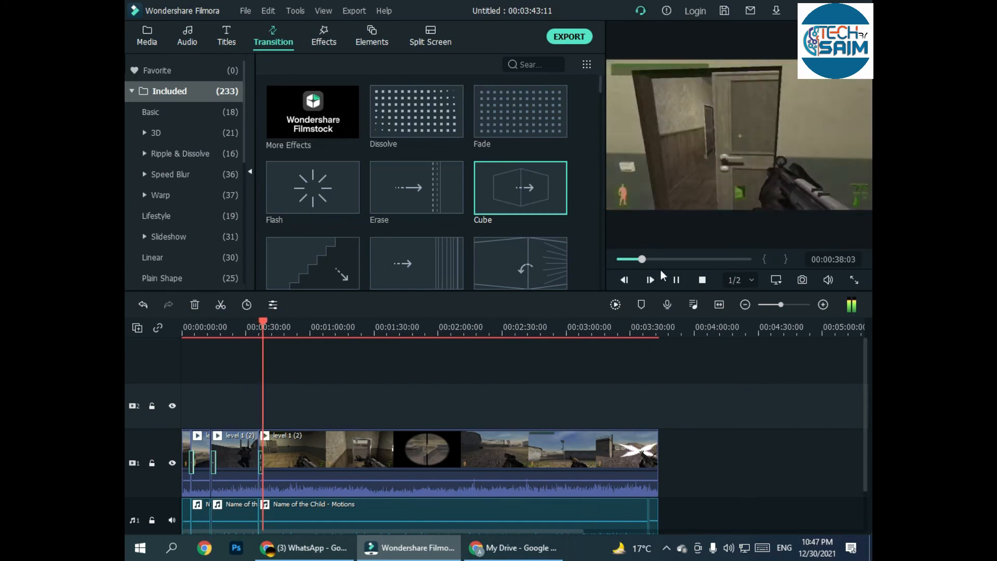
left_click(675, 280)
left_click_drag(642, 260, 621, 260)
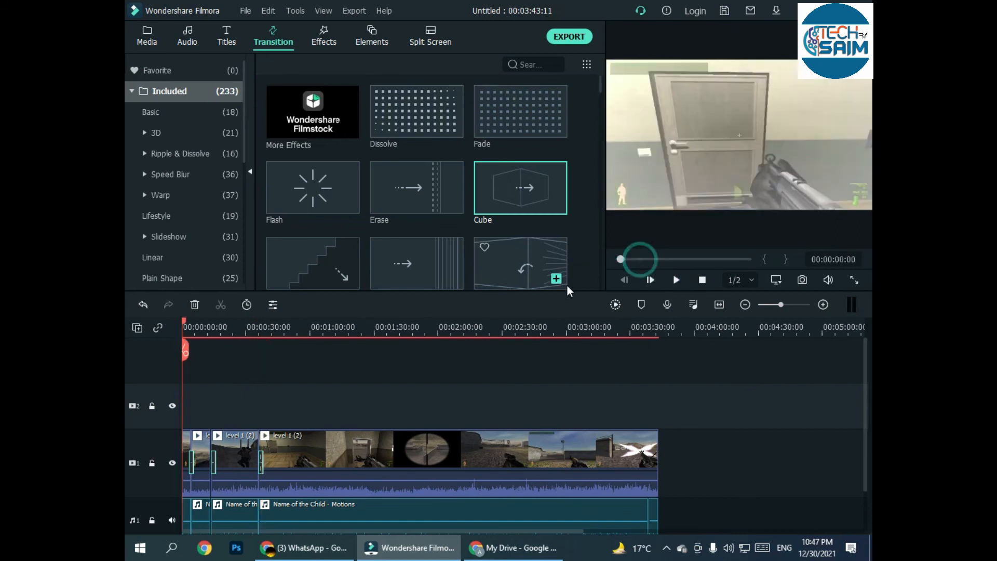
Place three filter effects back to back at the start of video track 2 and preview them.
left_click(335, 32)
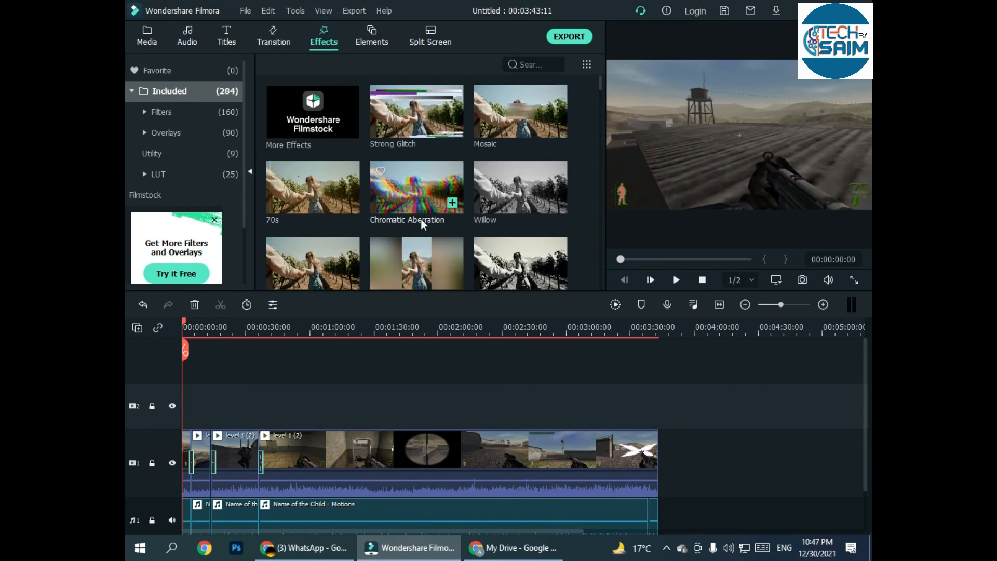
left_click_drag(288, 299, 183, 411)
left_click_drag(517, 268, 198, 389)
left_click_drag(311, 265, 204, 399)
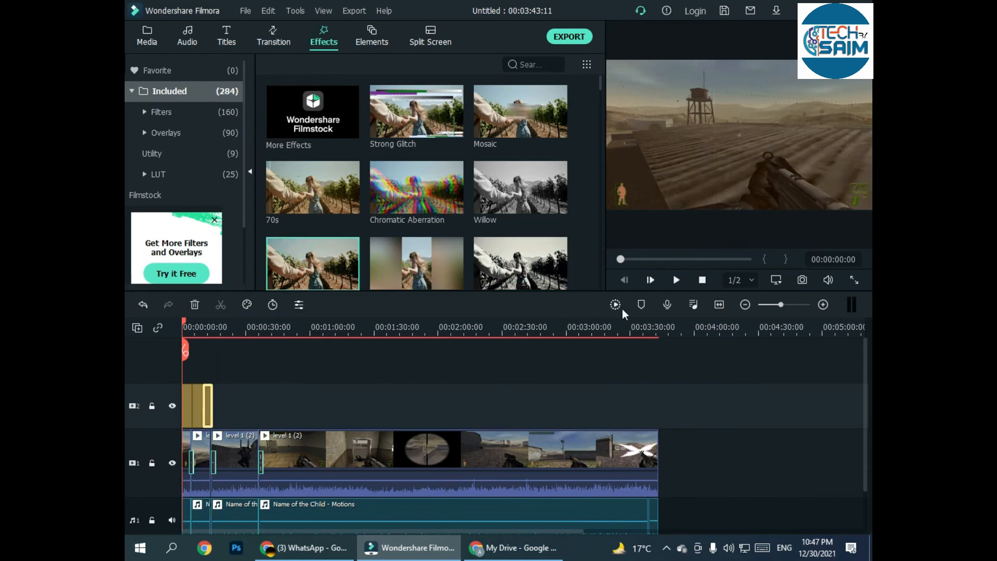
left_click(675, 281)
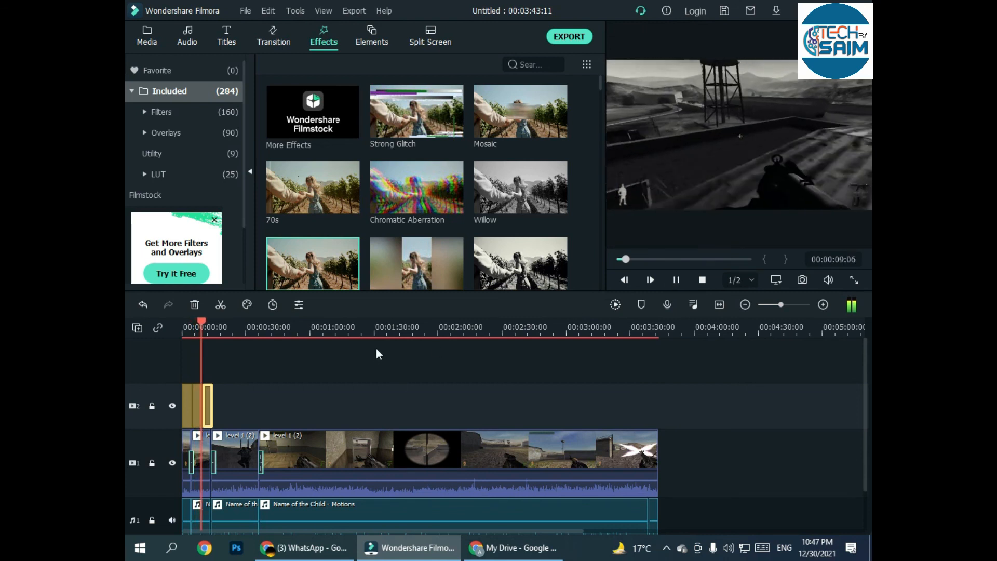
Place Boom! at the start, Oops! at 00:00:15:00 and the eagle at about 00:01:36 on track 3, and the poop emoji at about 00:00:48 on track 4.
left_click(372, 37)
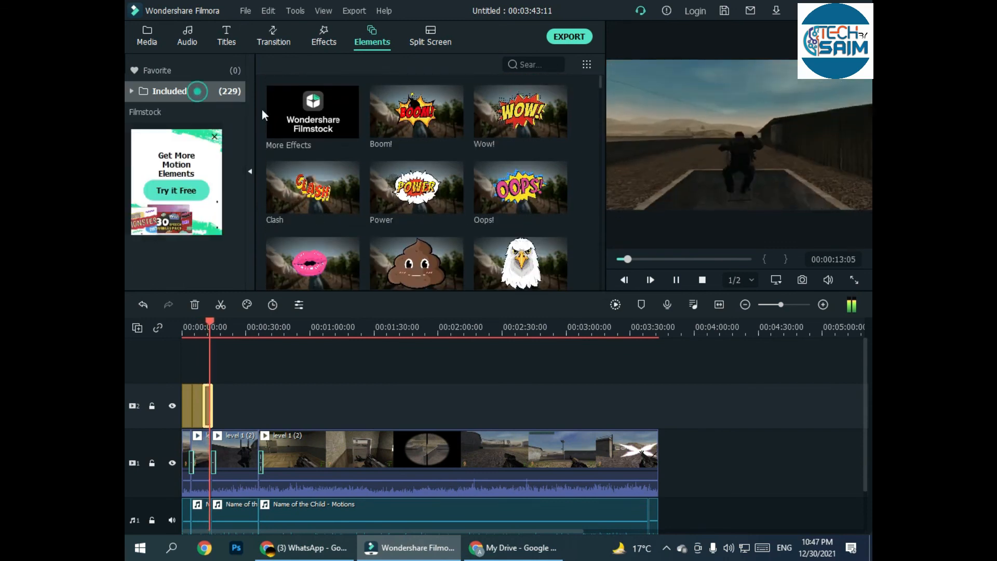
left_click_drag(415, 112, 170, 352)
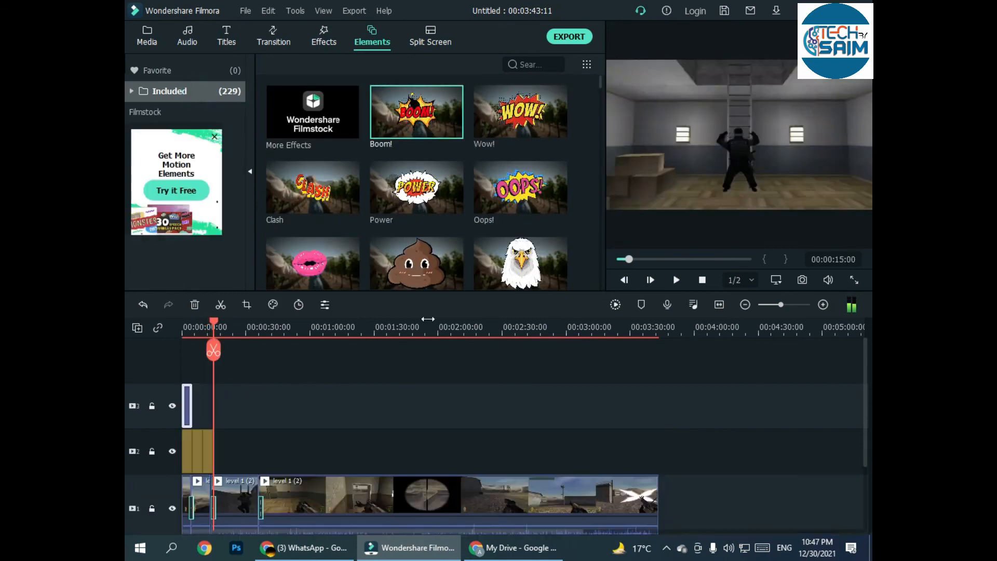
left_click_drag(481, 197, 218, 405)
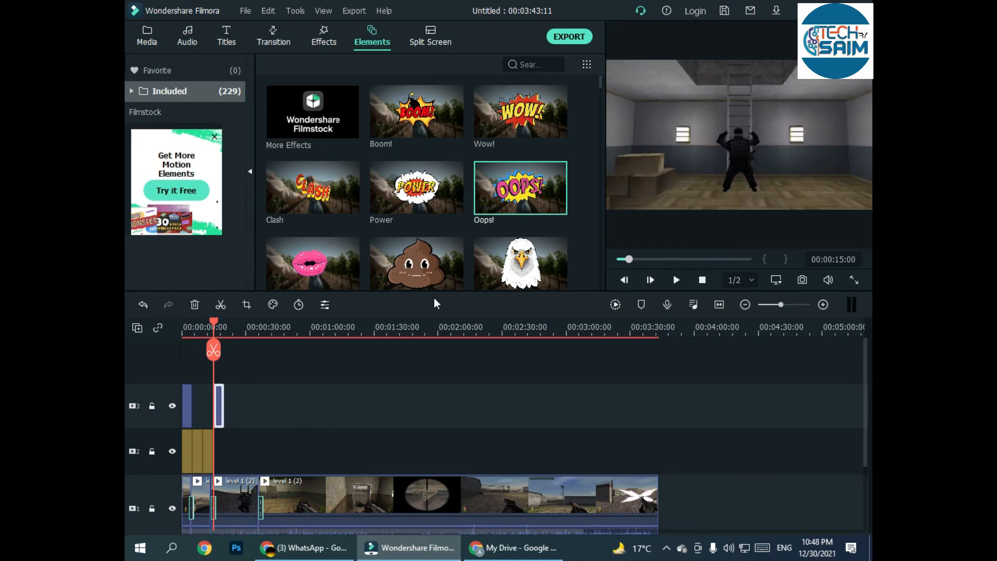
left_click(530, 253)
left_click_drag(447, 257, 288, 371)
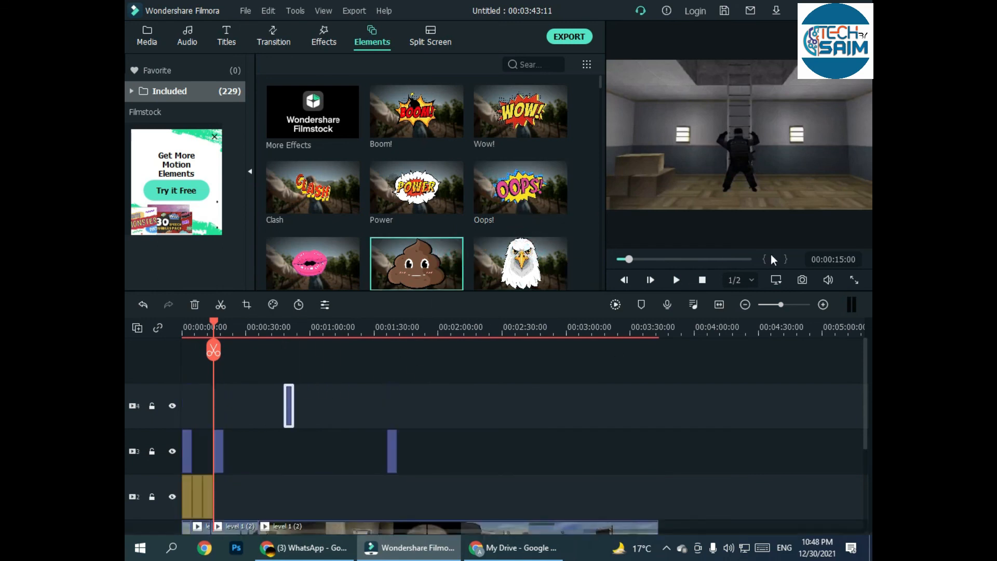
Shrink the Boom! element to a small badge near the middle of the frame and preview it.
left_click(680, 283)
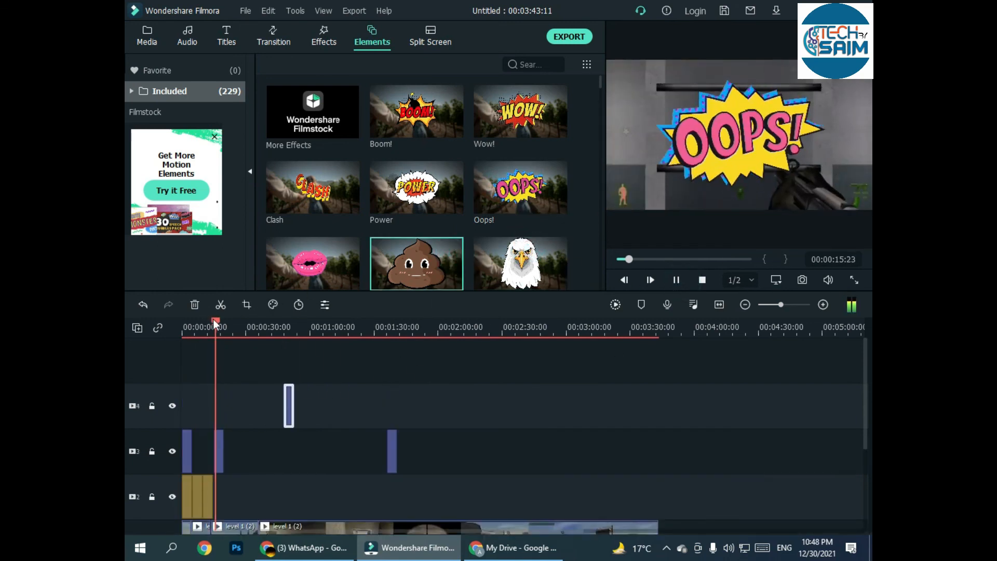
left_click_drag(213, 319, 183, 323)
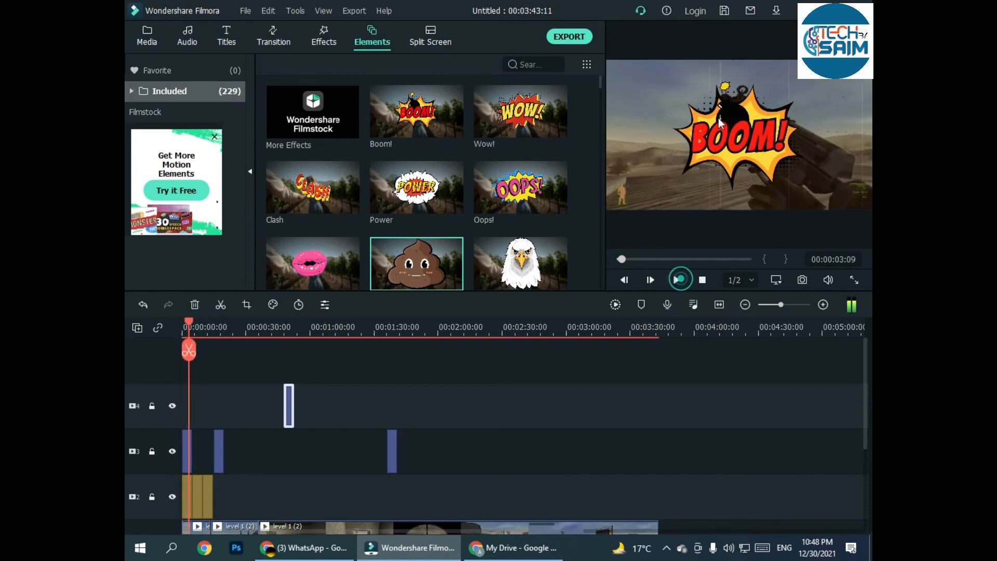
left_click(706, 147)
left_click_drag(838, 209, 709, 242)
left_click_drag(688, 176, 703, 150)
left_click(757, 124)
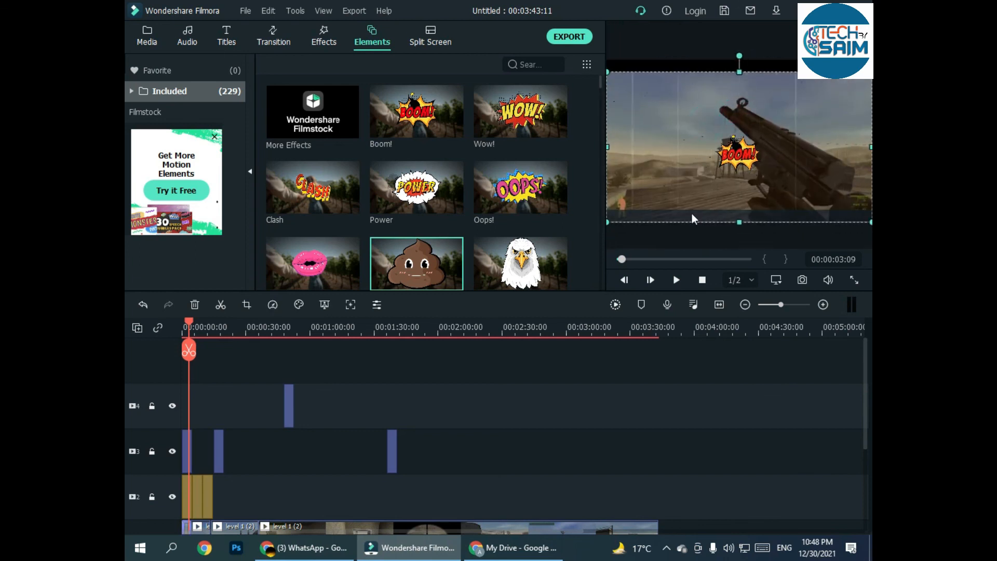
left_click(674, 281)
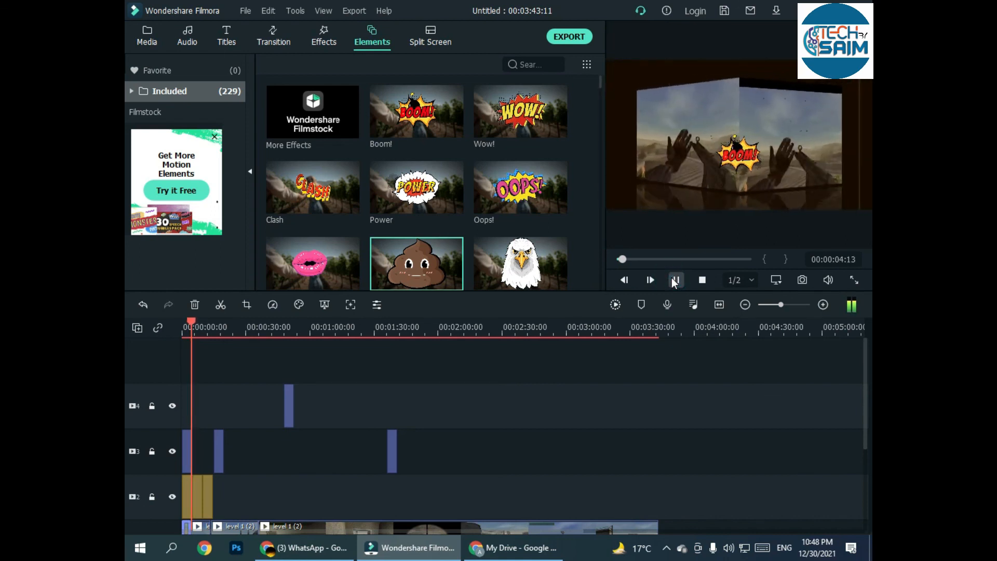